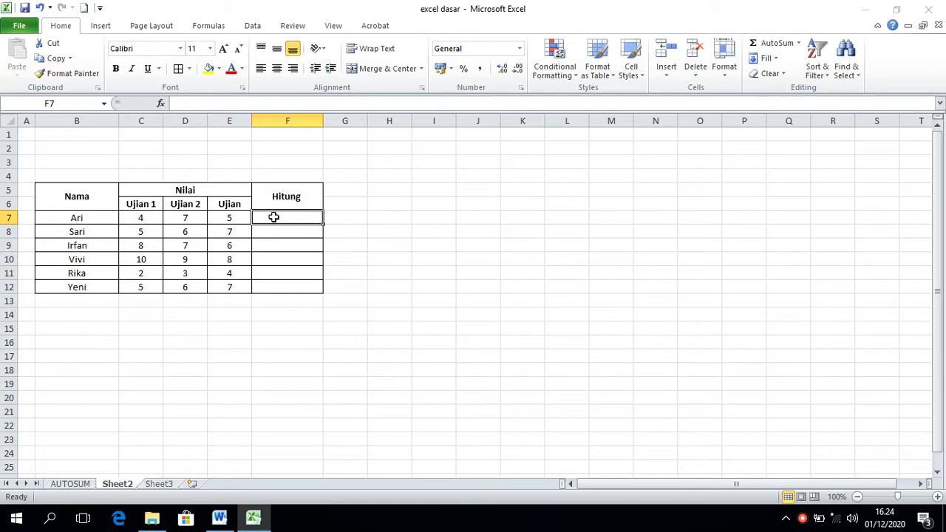
- Examine the score table's name column, exam scores and the empty Hitung column
click(275, 215)
click(274, 230)
click(281, 214)
click(141, 218)
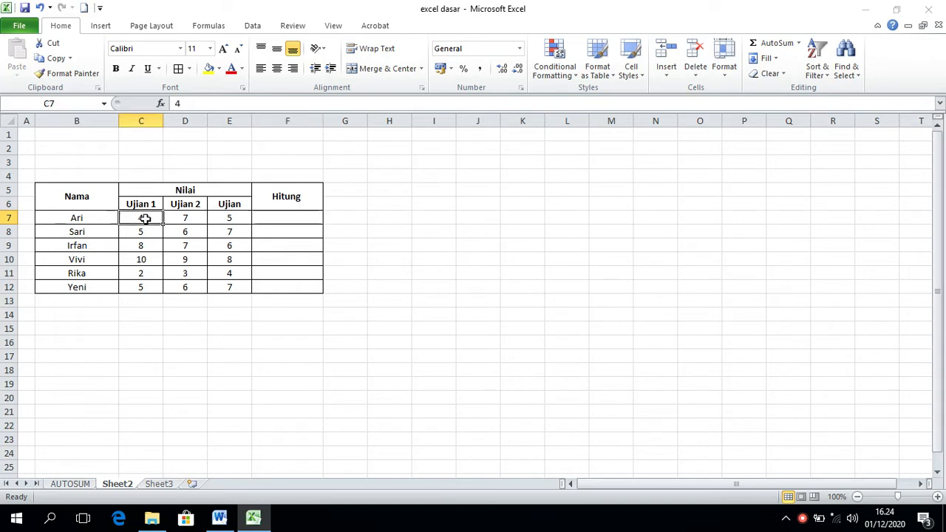
click(285, 219)
drag(145, 218, 221, 283)
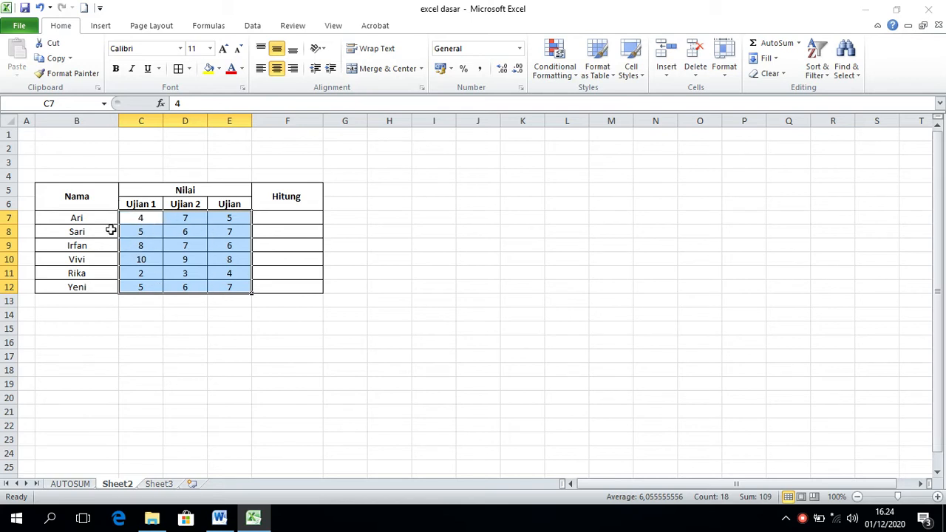
drag(81, 216, 86, 287)
click(80, 232)
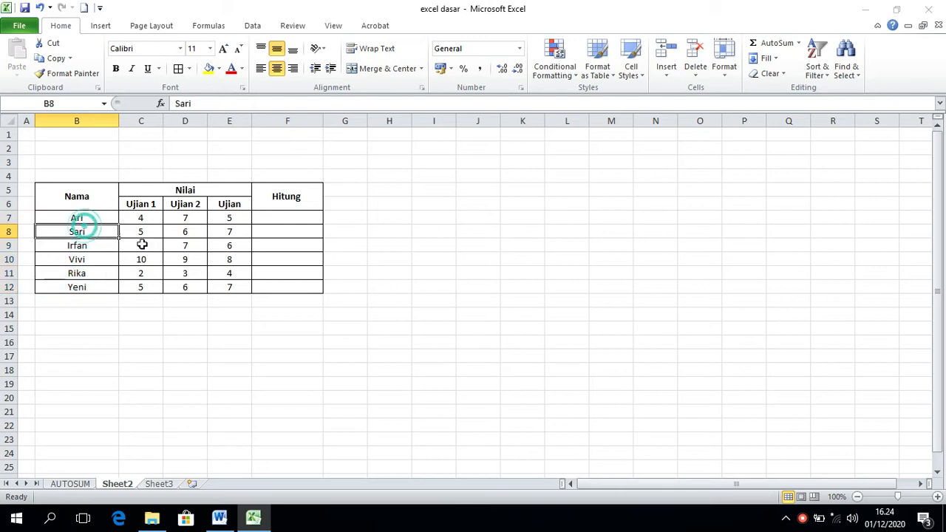
click(284, 220)
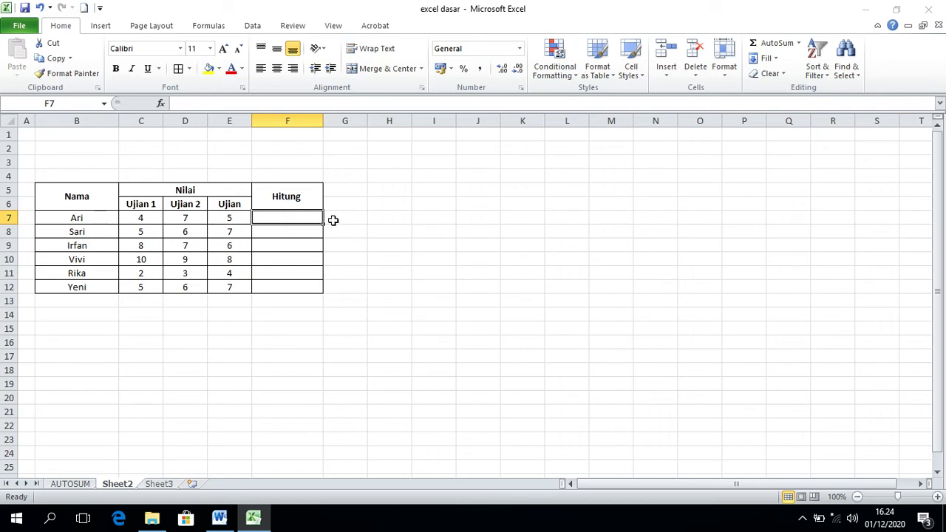
text(=)
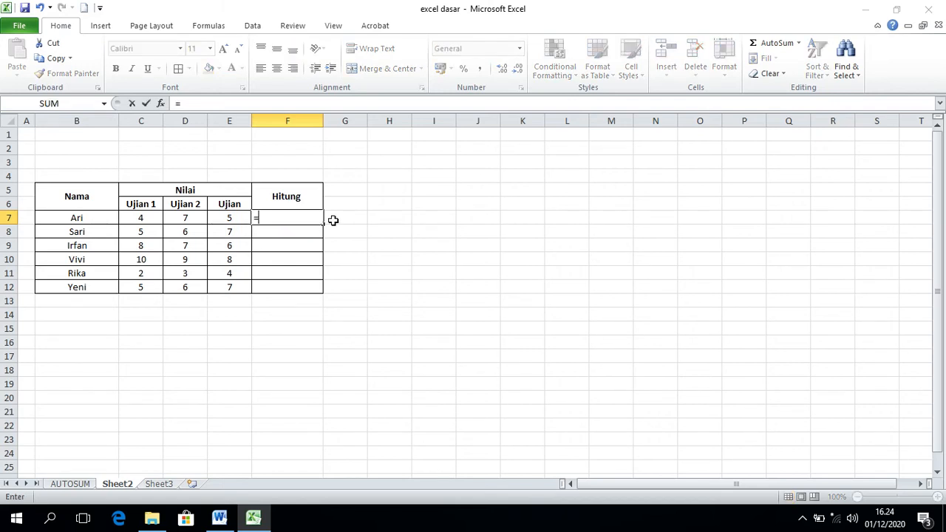
double_click(256, 218)
click(788, 439)
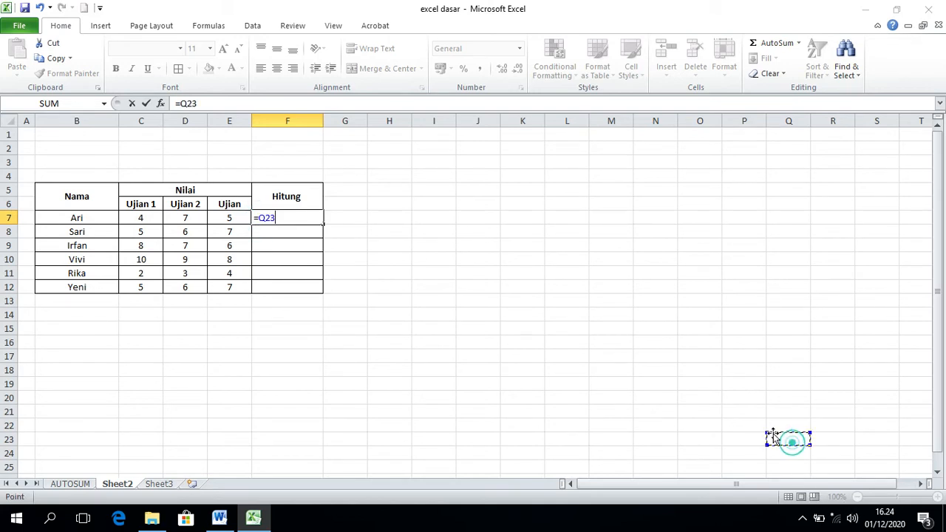
key(BackSpace)
key(BackSpace)
key(BackSpace)
key(Escape)
click(279, 239)
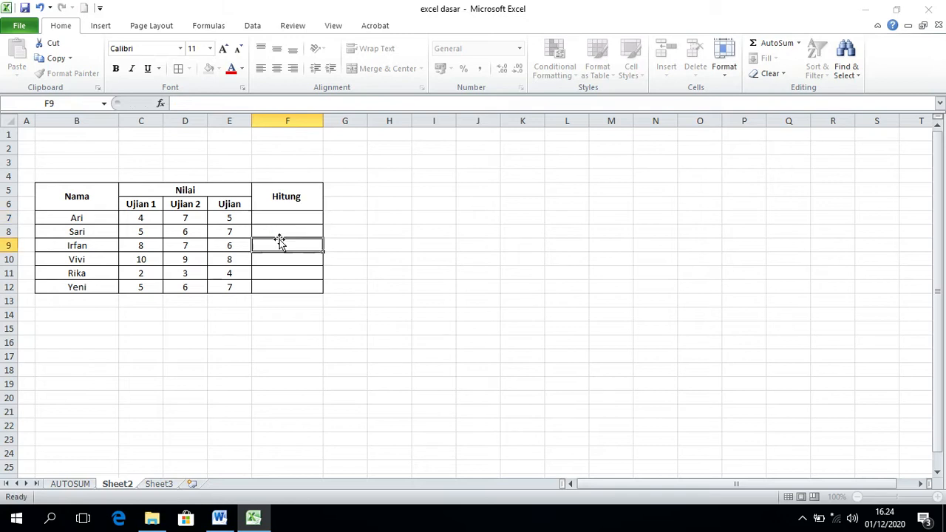
- Enter the formula =C7+D7+E7 in cell F7 of the Hitung column to add the first student's three exam scores
click(287, 222)
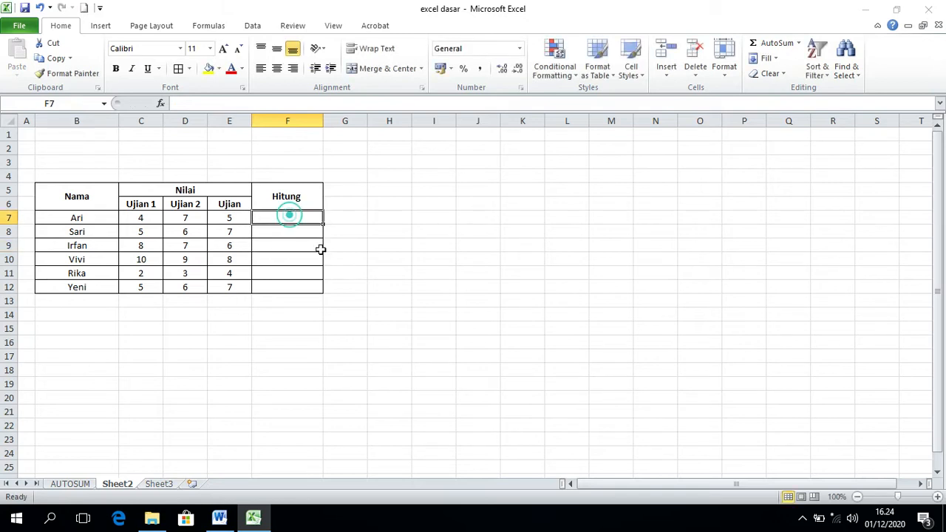
click(936, 496)
click(936, 497)
click(937, 497)
click(936, 496)
click(937, 497)
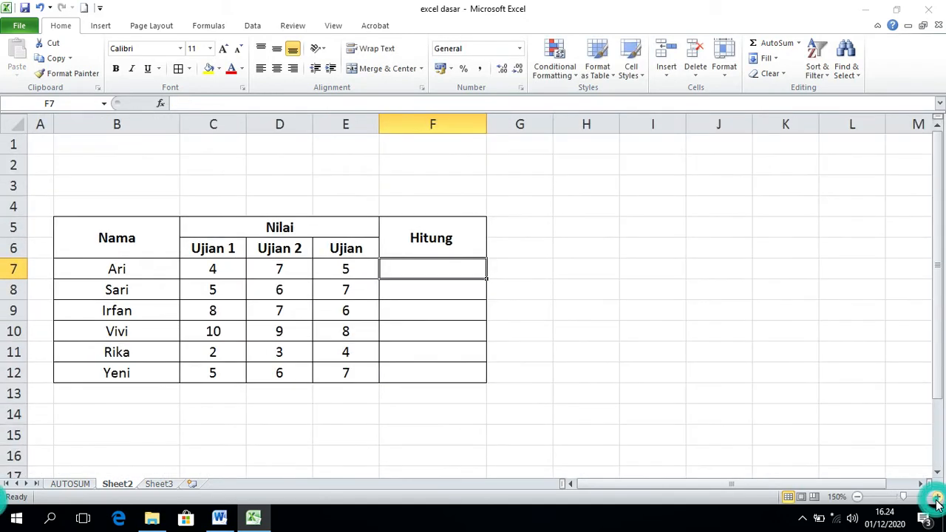
click(936, 496)
click(936, 497)
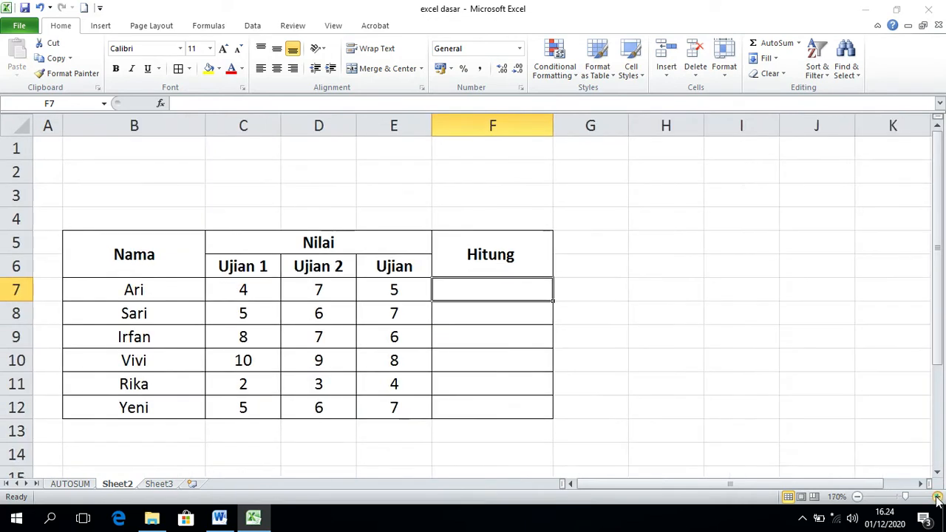
click(937, 497)
click(493, 302)
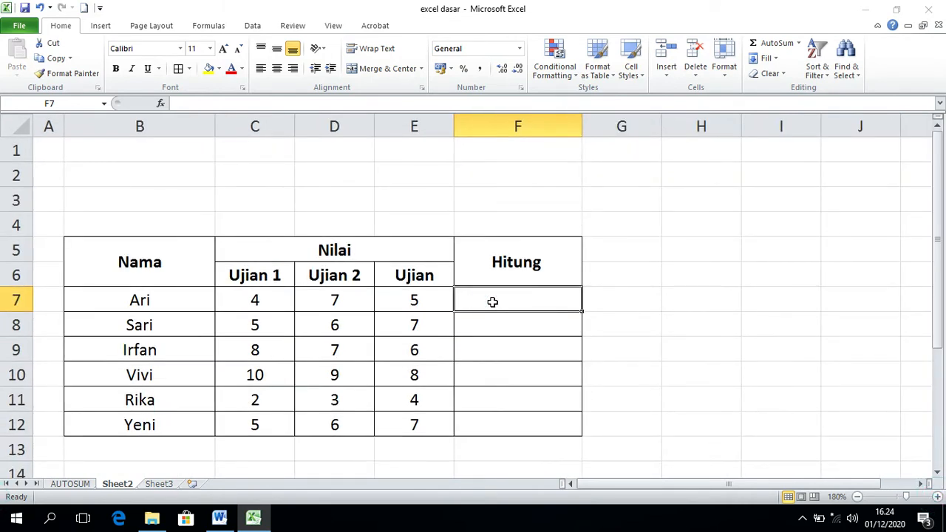
text(=)
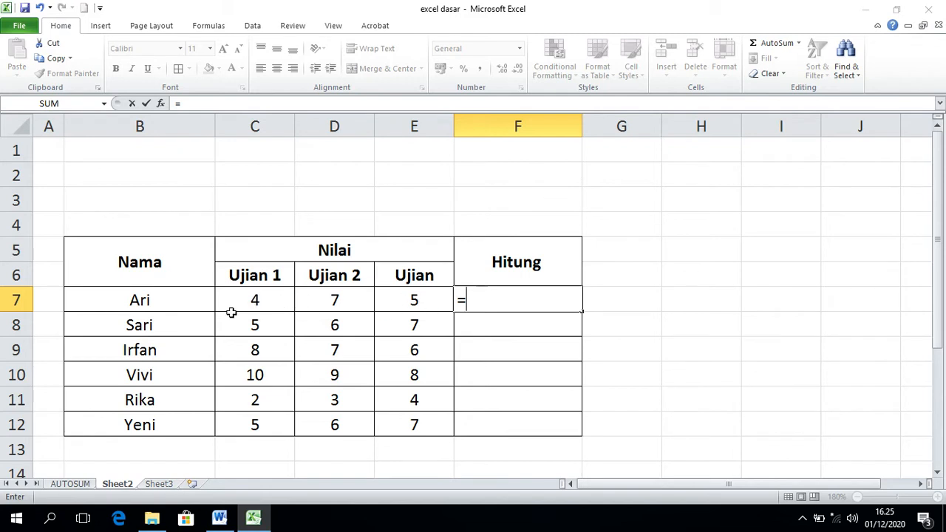
click(257, 303)
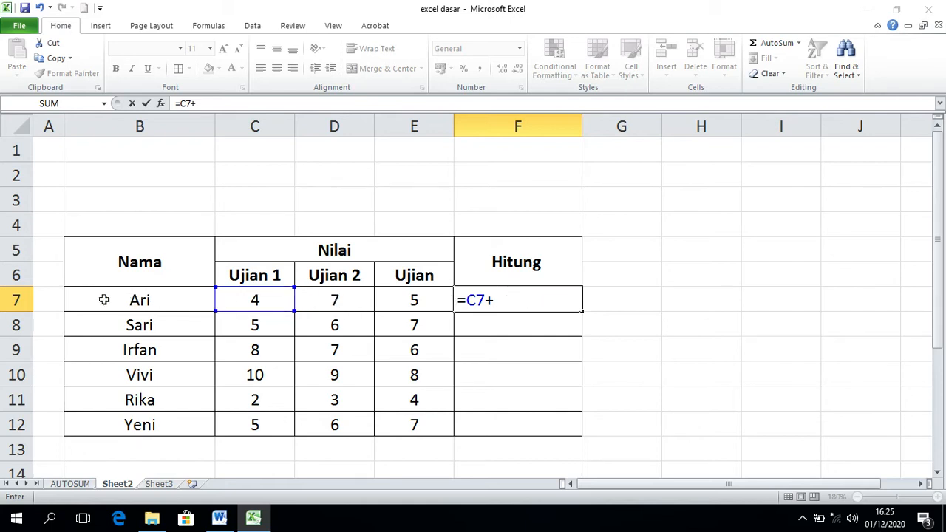
click(338, 301)
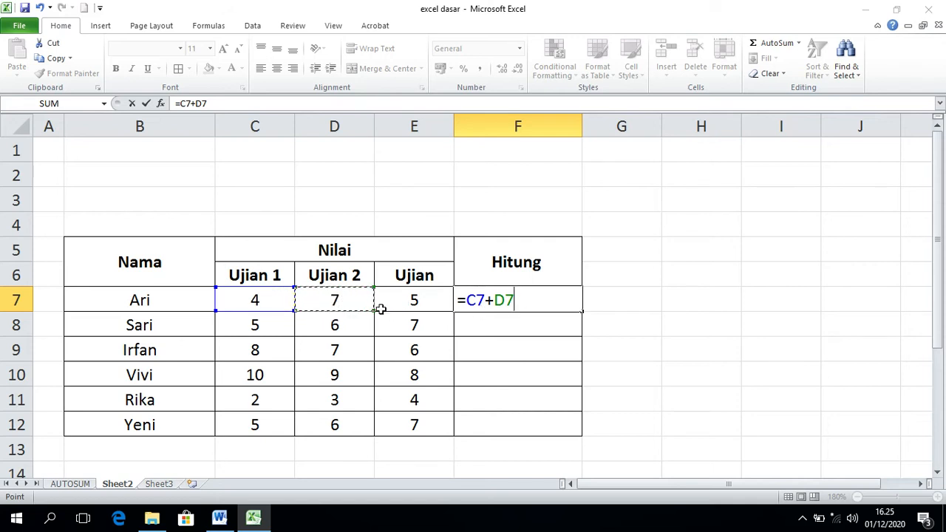
click(514, 300)
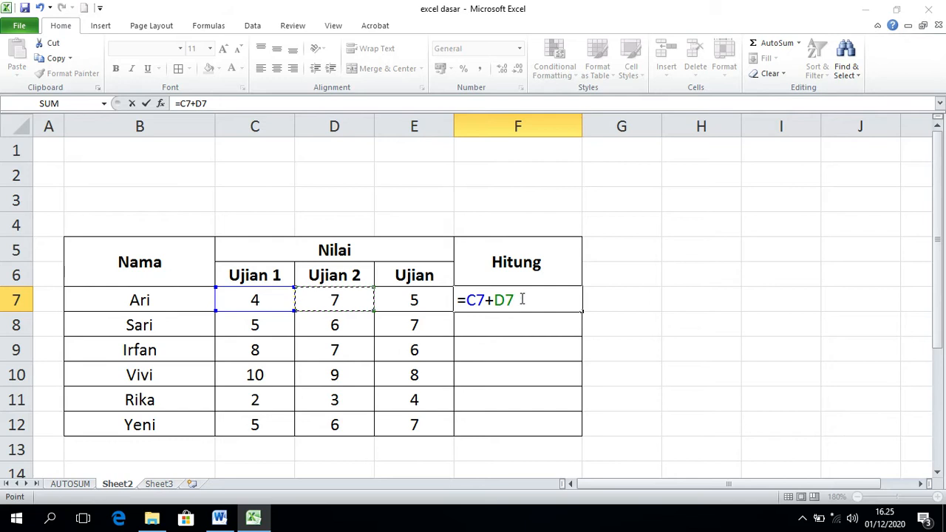
click(478, 301)
click(516, 300)
text(+)
click(414, 305)
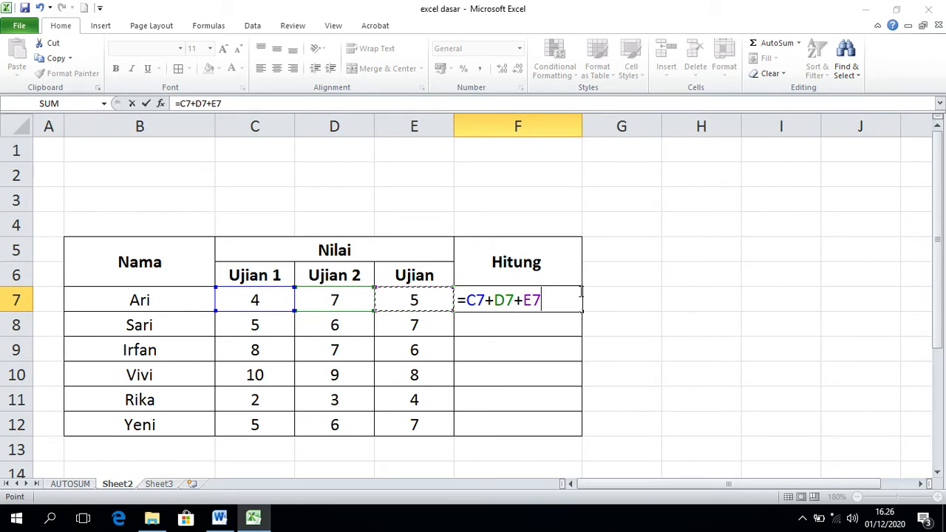
key(Return)
click(558, 302)
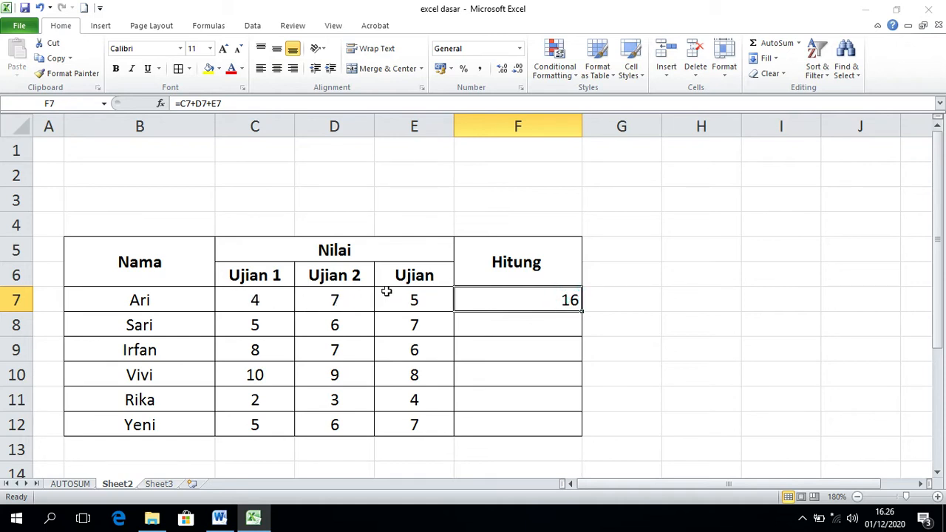
- Complete the third exam's column header in cell E6 so it reads "Ujian 3"
double_click(433, 278)
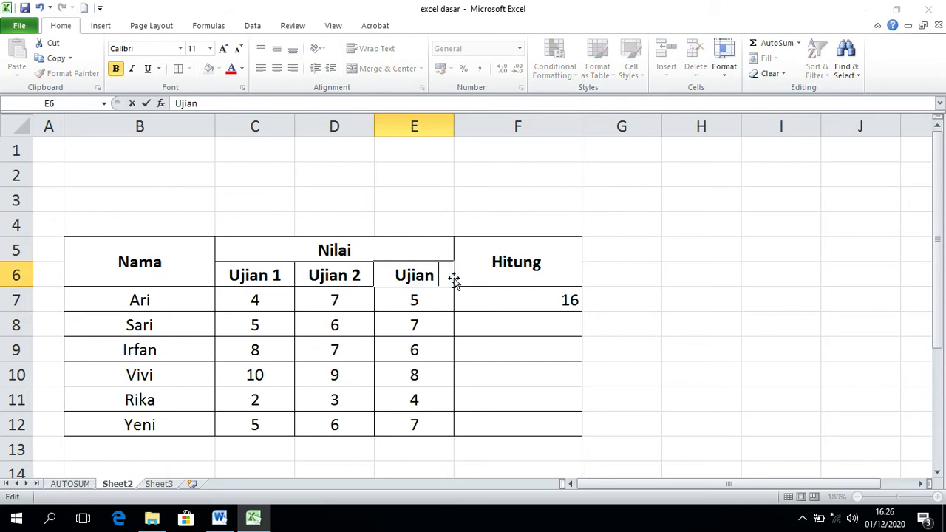
text(3)
click(439, 325)
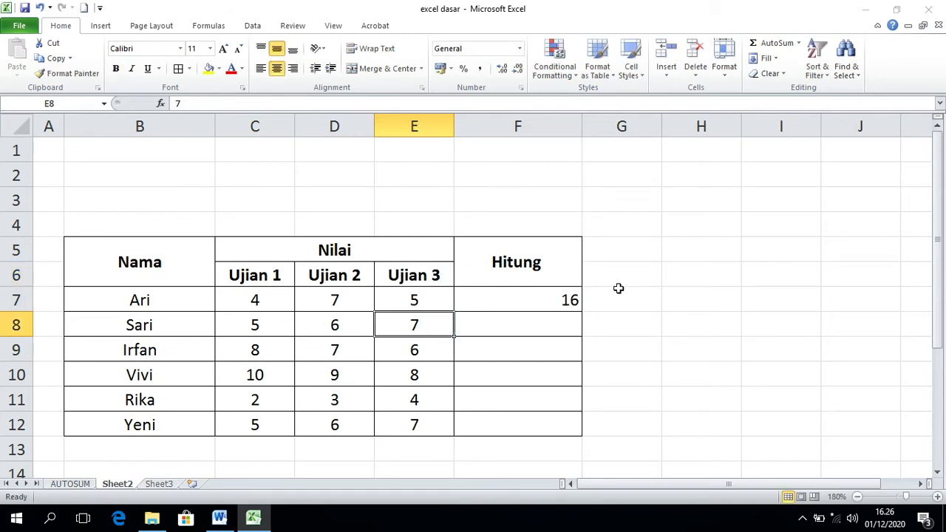
- Enter the formula =c8+d8+e8 in cell F8, writing out the cell references instead of picking them from the sheet
click(560, 300)
click(553, 316)
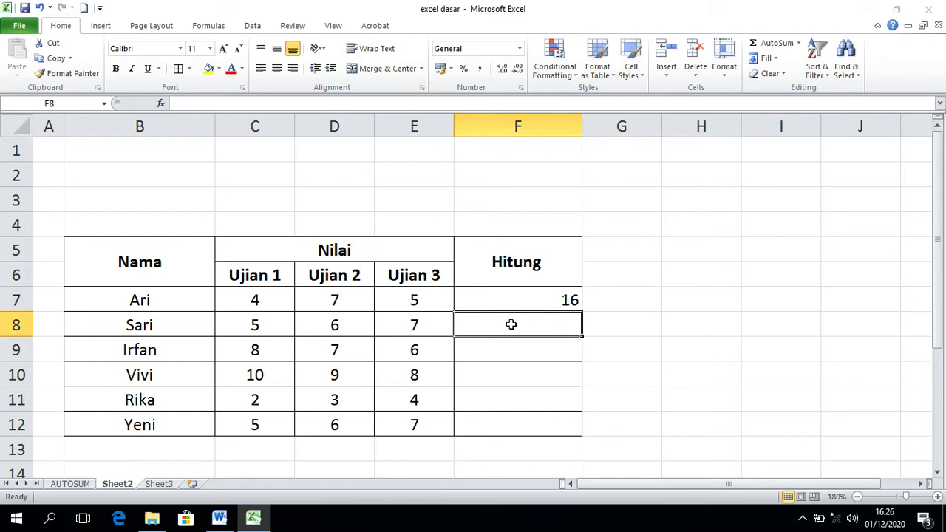
text(=)
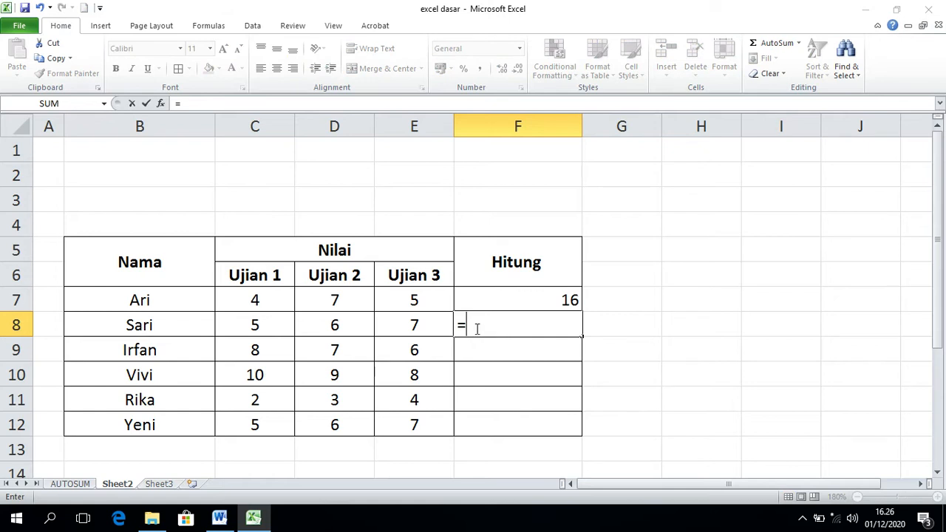
click(255, 327)
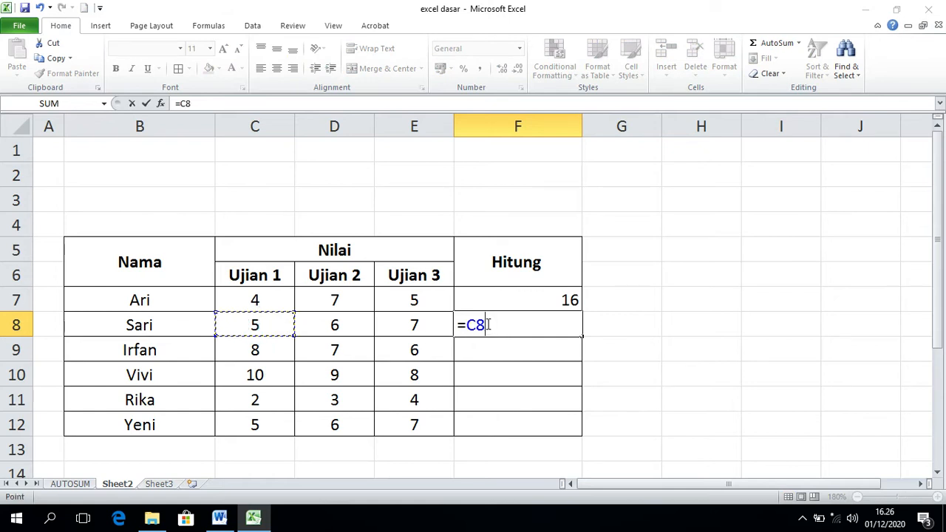
key(BackSpace)
key(BackSpace)
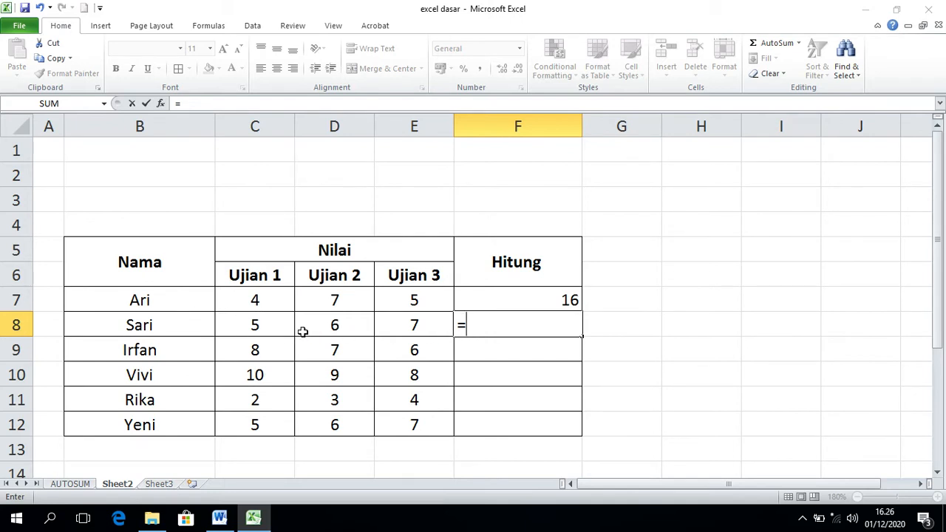
text(c)
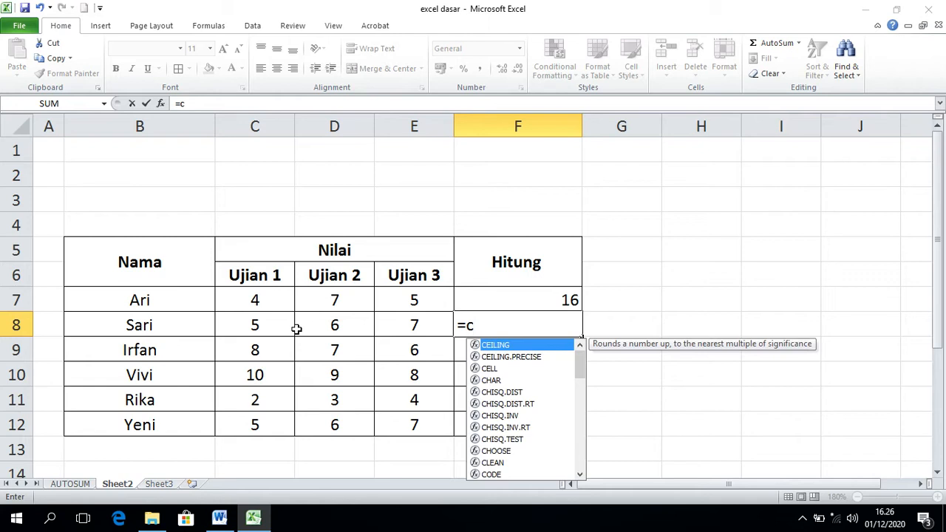
text(8)
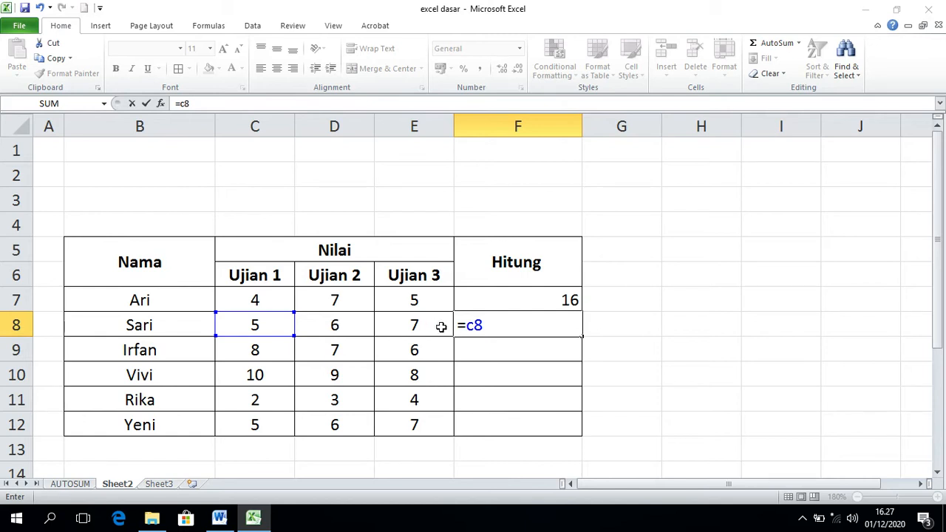
text(+d)
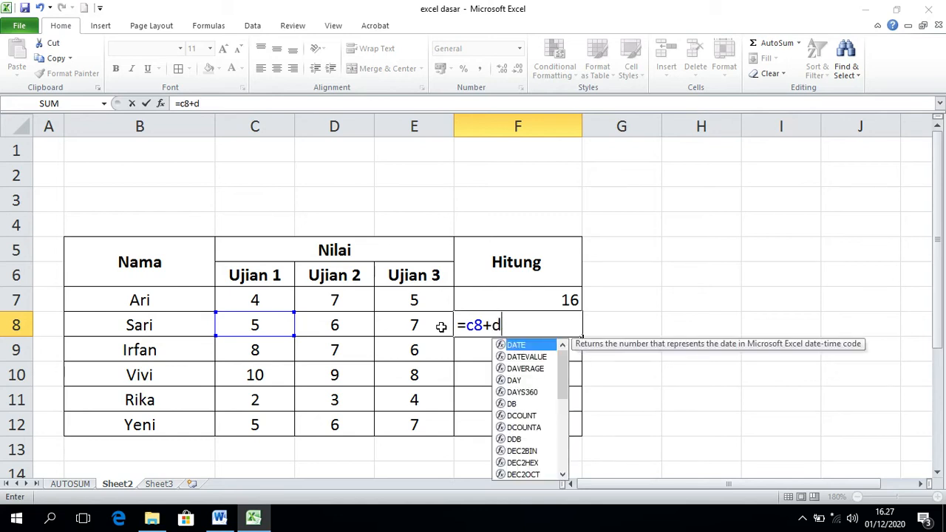
text(8)
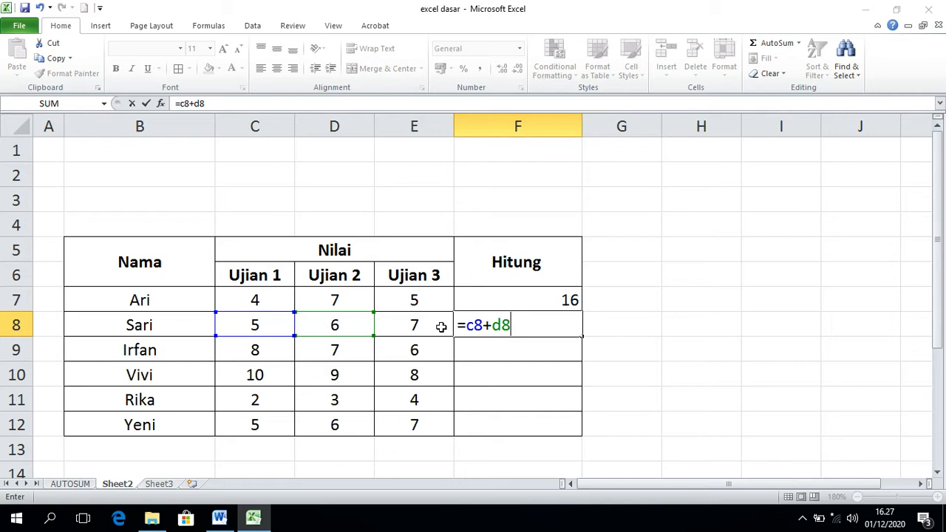
text(+e)
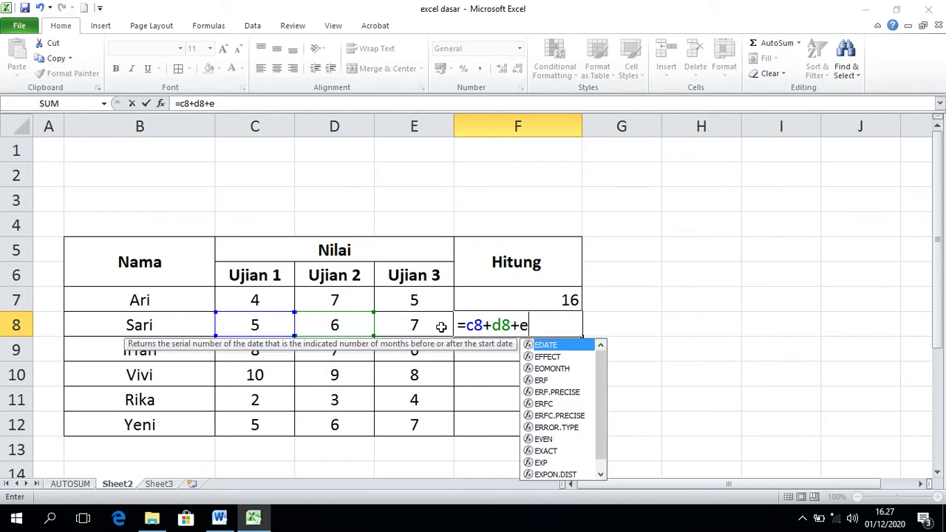
text(8)
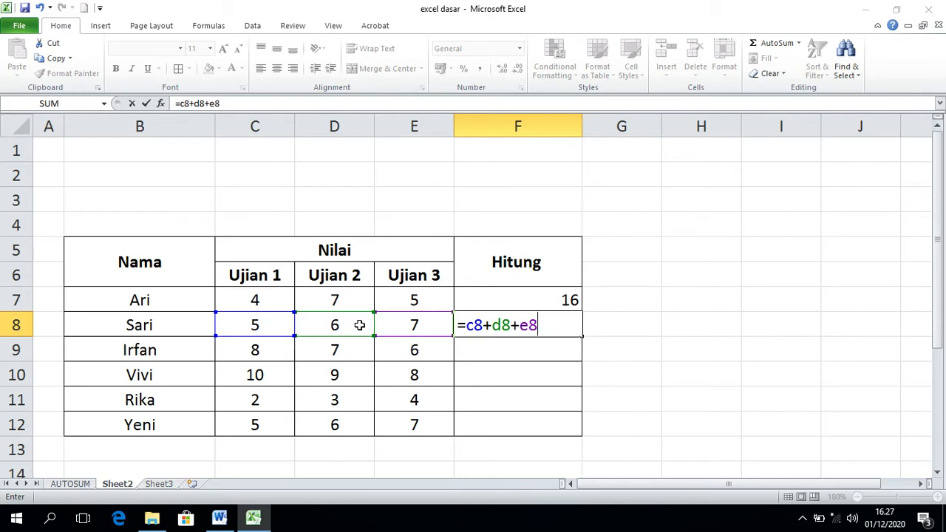
key(Return)
click(567, 324)
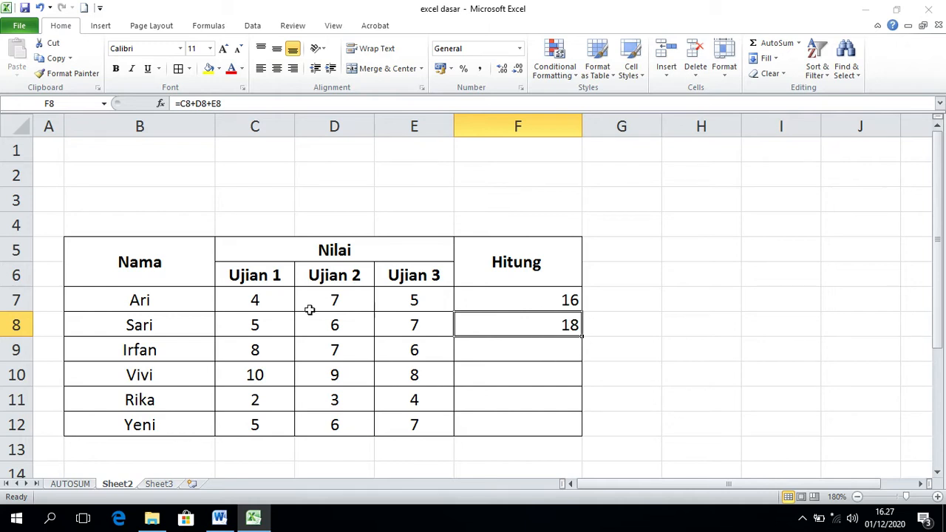
- Copy the addition formula from cell F8 down through F12 to fill the remaining Hitung rows
click(565, 339)
click(545, 325)
drag(584, 337, 578, 331)
click(937, 497)
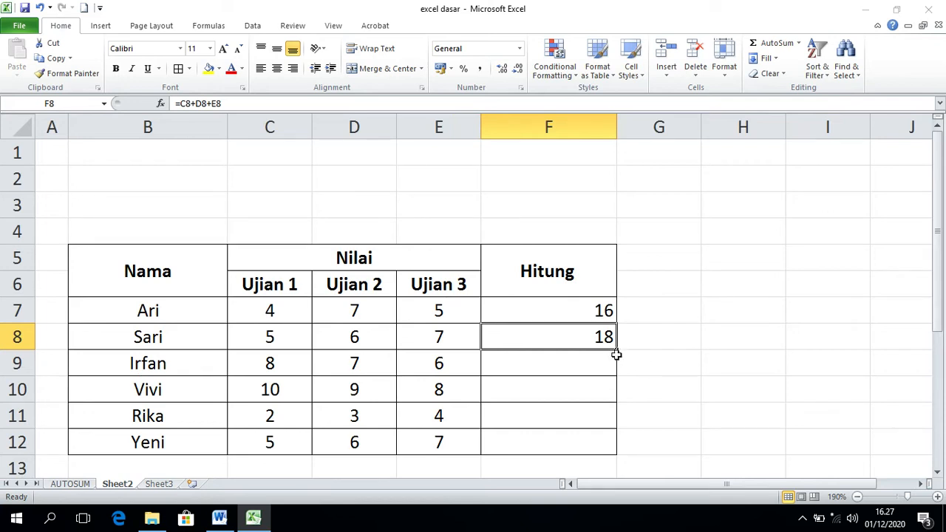
drag(617, 348, 615, 448)
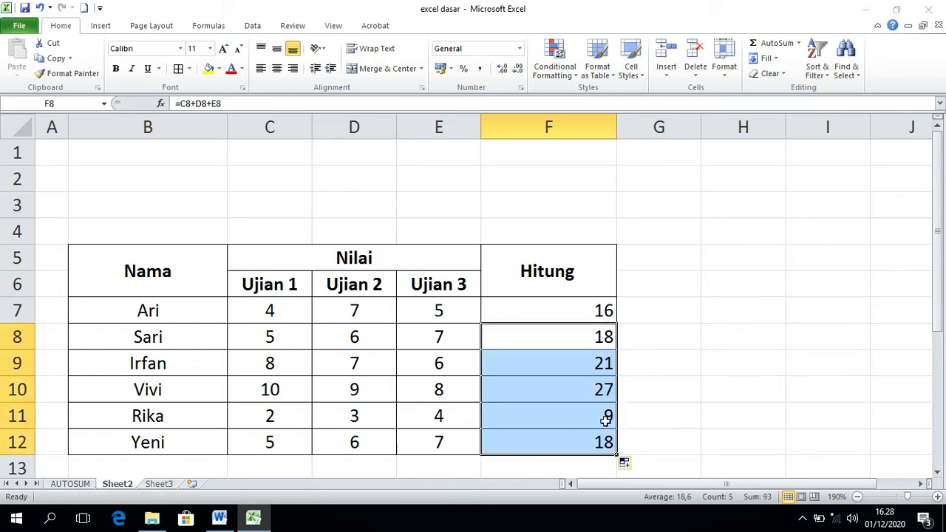
- Inspect the copied formula in cell F9 and the cell references it uses
click(572, 338)
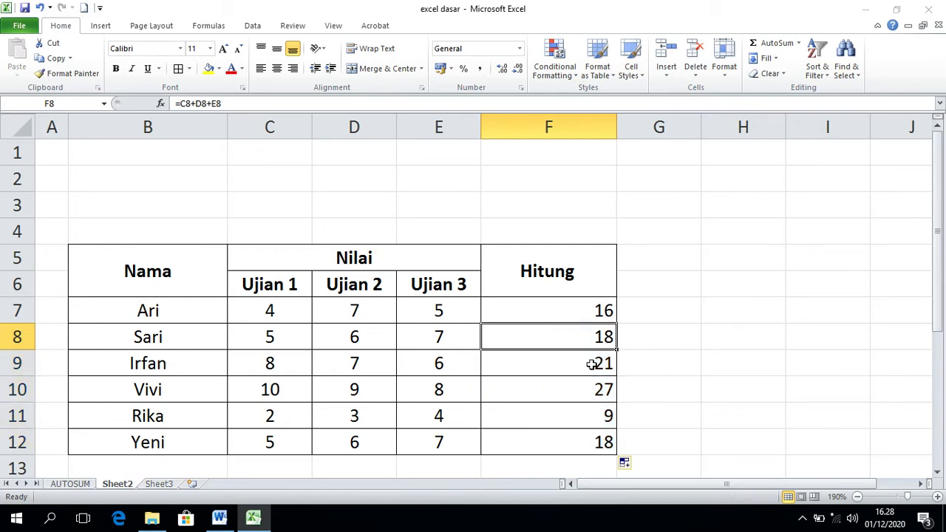
double_click(592, 363)
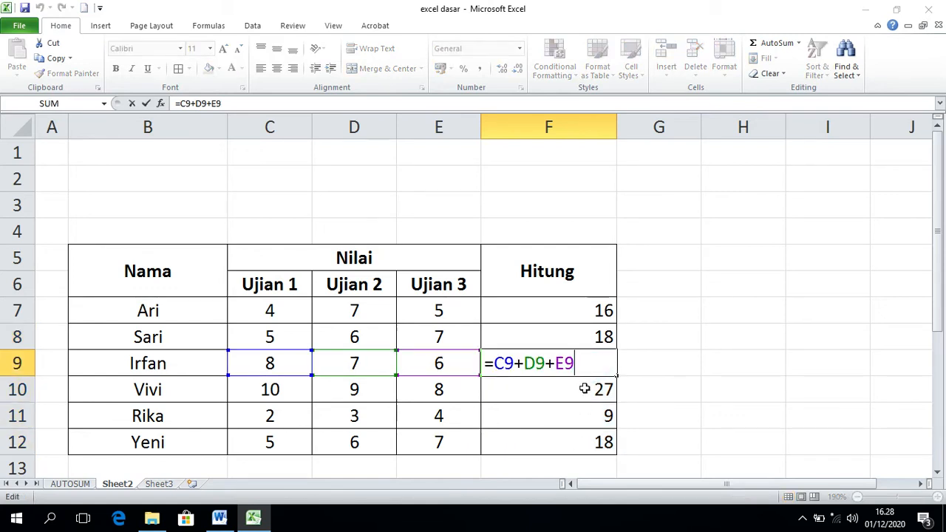
key(Return)
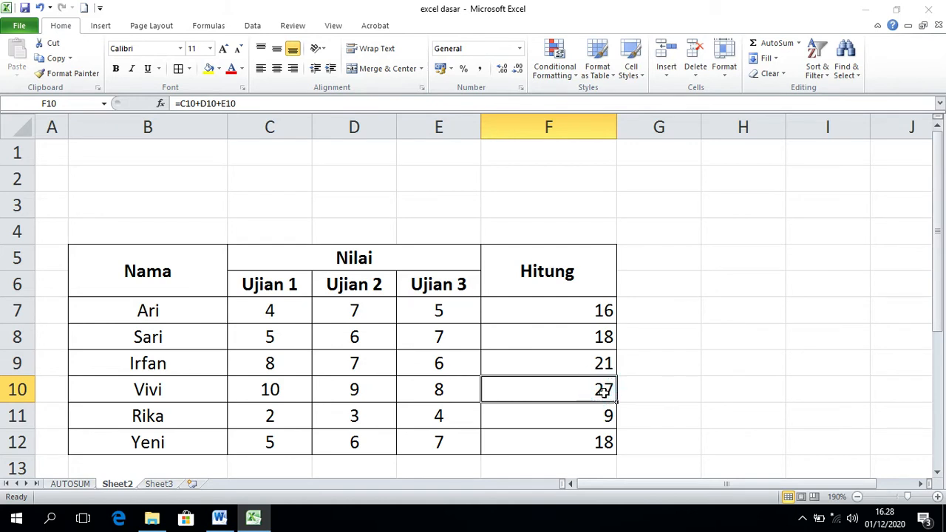
- Inspect the copied formula in cell F10 and the cell references it uses
double_click(600, 389)
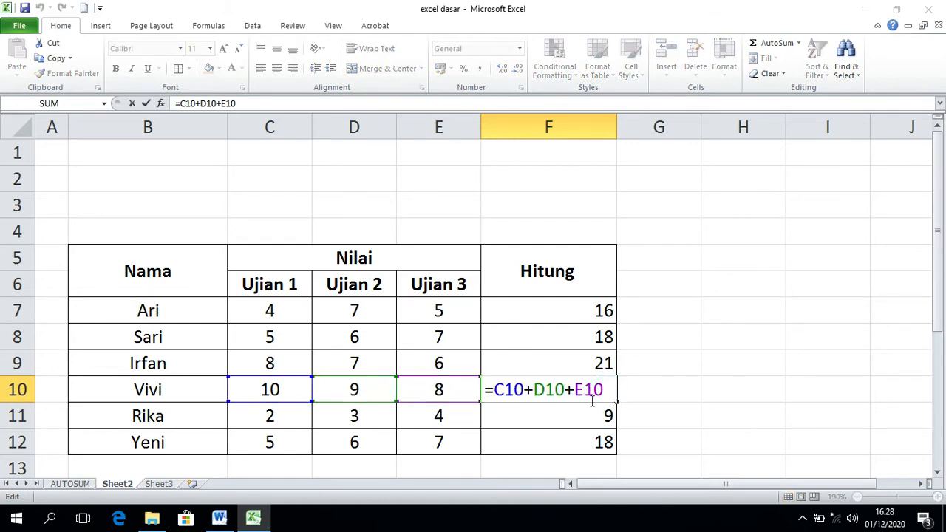
key(Return)
- Clear the copied formulas from cells F8 through F12, keeping only the one in F7
click(567, 314)
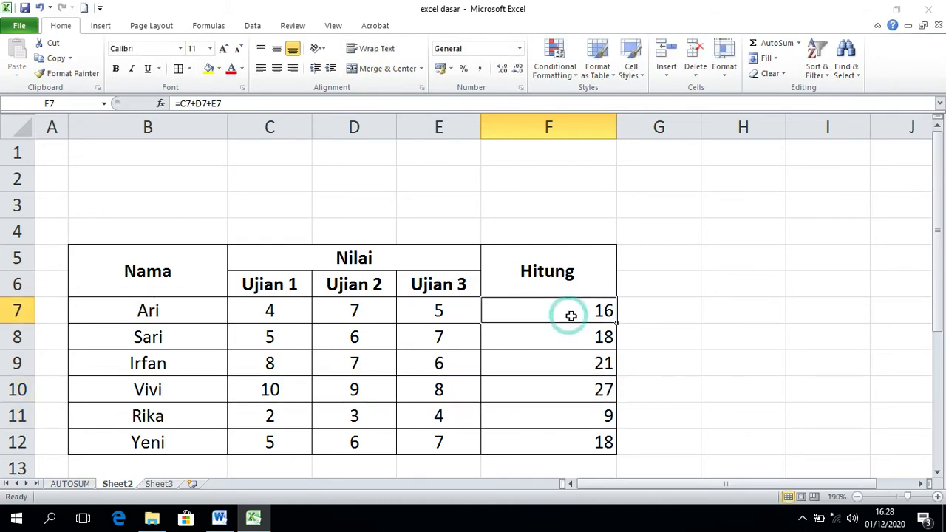
drag(597, 333, 604, 446)
key(Delete)
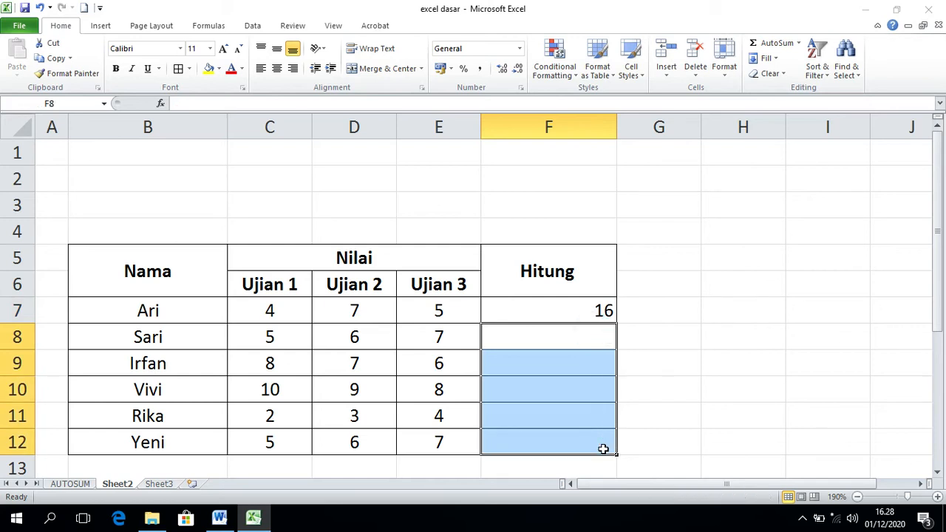
- Check the addition formula in cell F7 and copy it down through F12
click(560, 315)
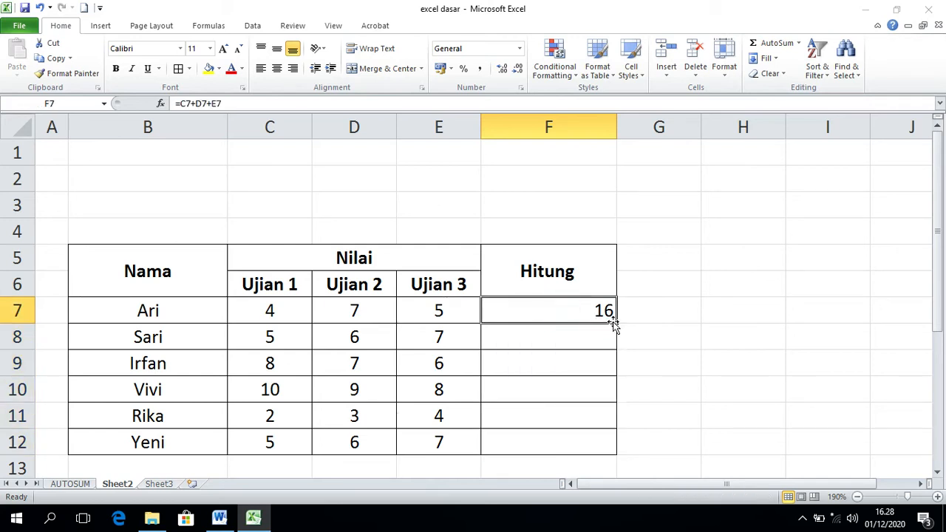
double_click(581, 312)
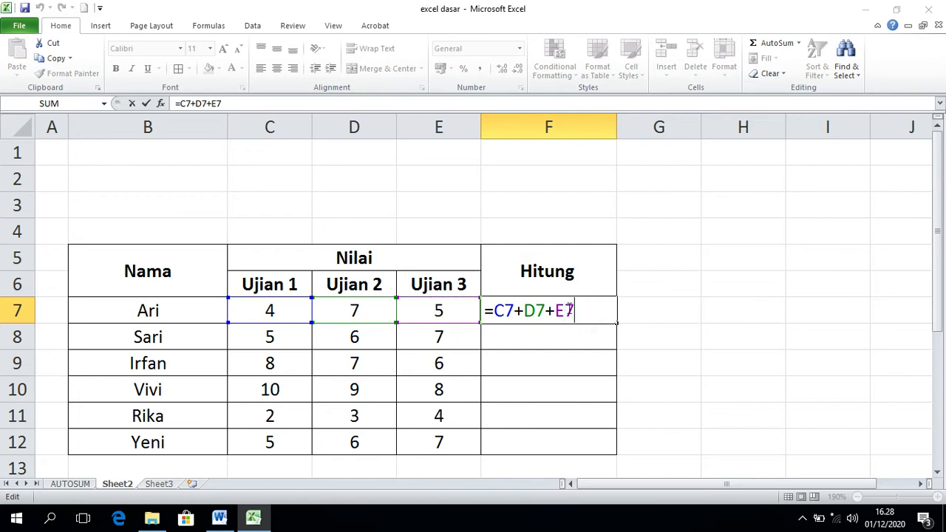
key(Return)
click(602, 313)
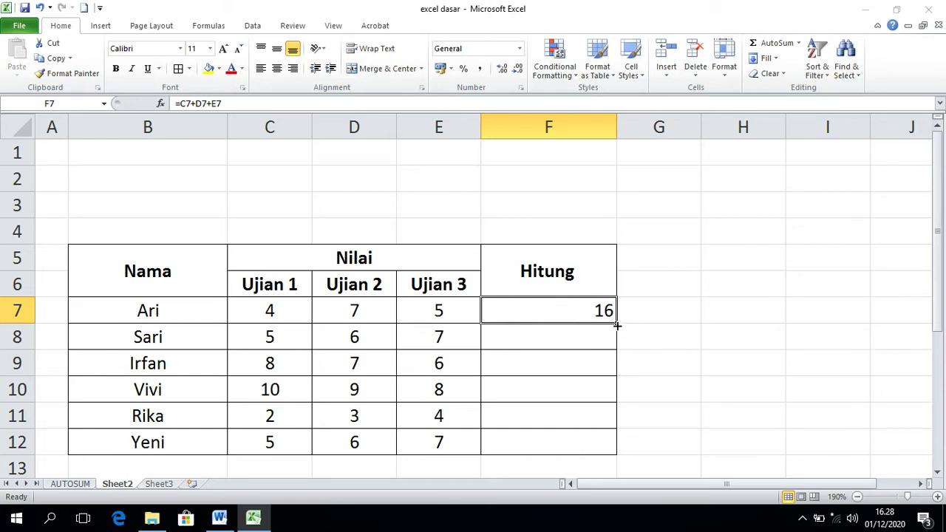
drag(617, 326, 616, 453)
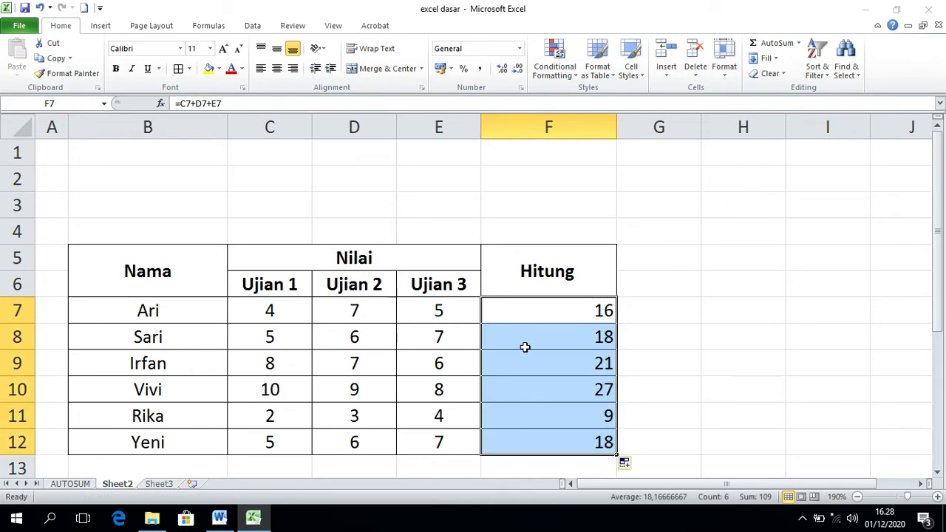
click(535, 312)
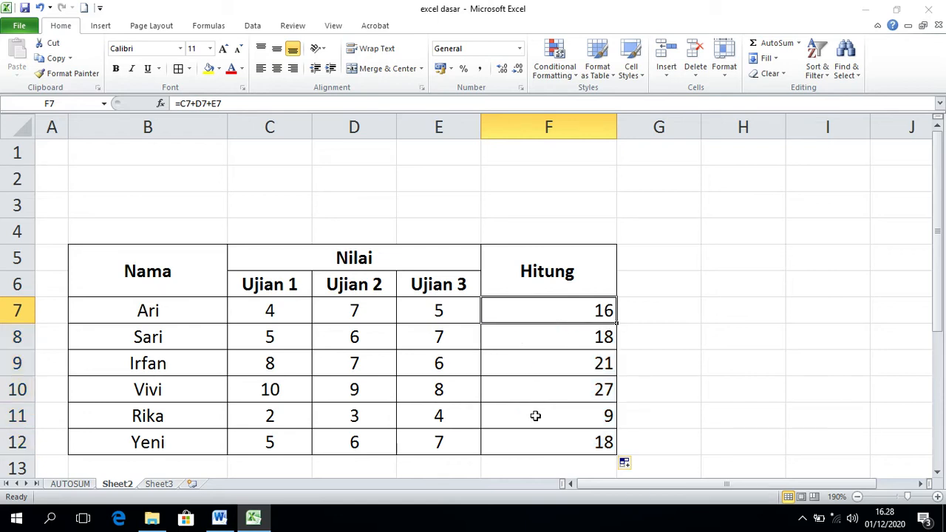
click(675, 314)
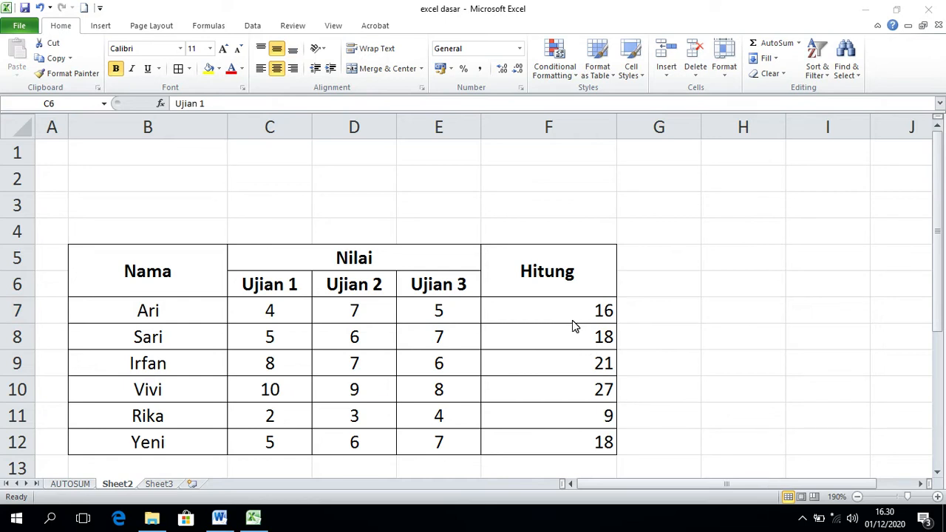
- Replace the formula in cell F7 with =C7+D7-E7, picking the score cells from the sheet
click(584, 314)
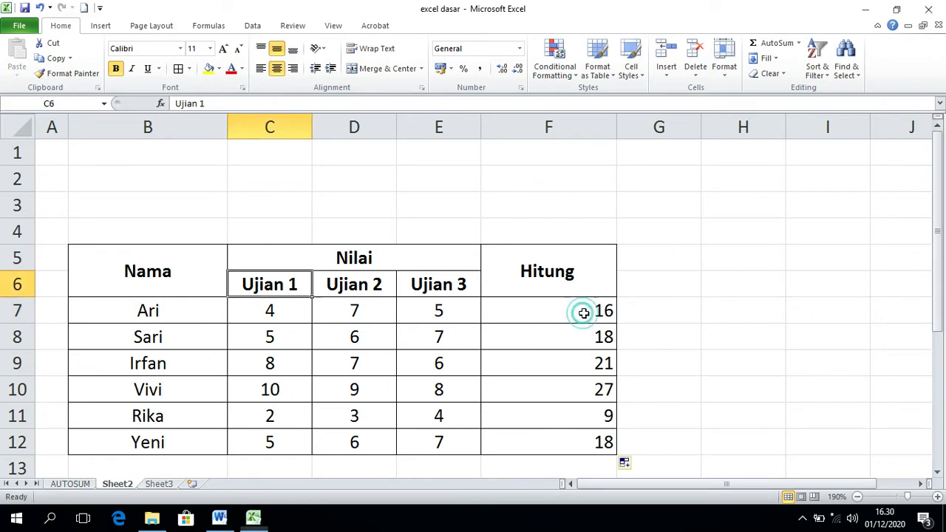
double_click(584, 313)
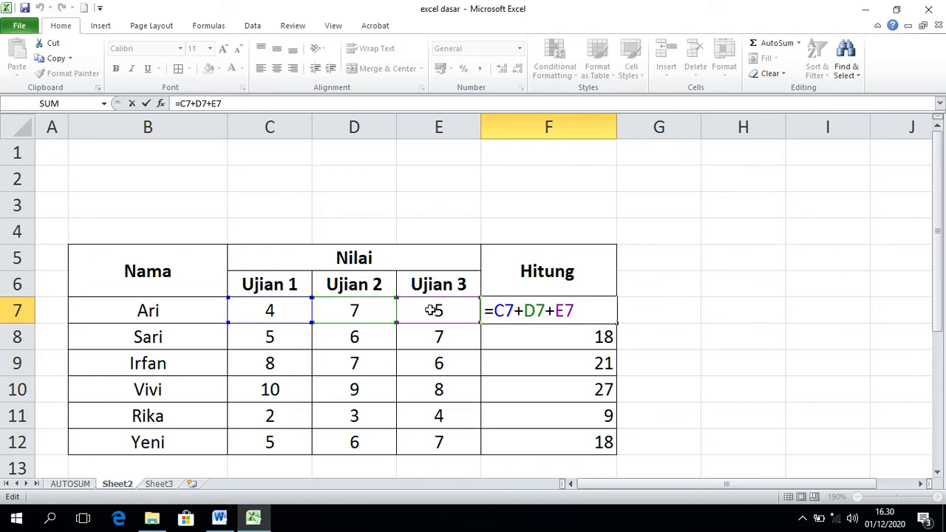
click(523, 309)
drag(587, 310, 495, 313)
key(BackSpace)
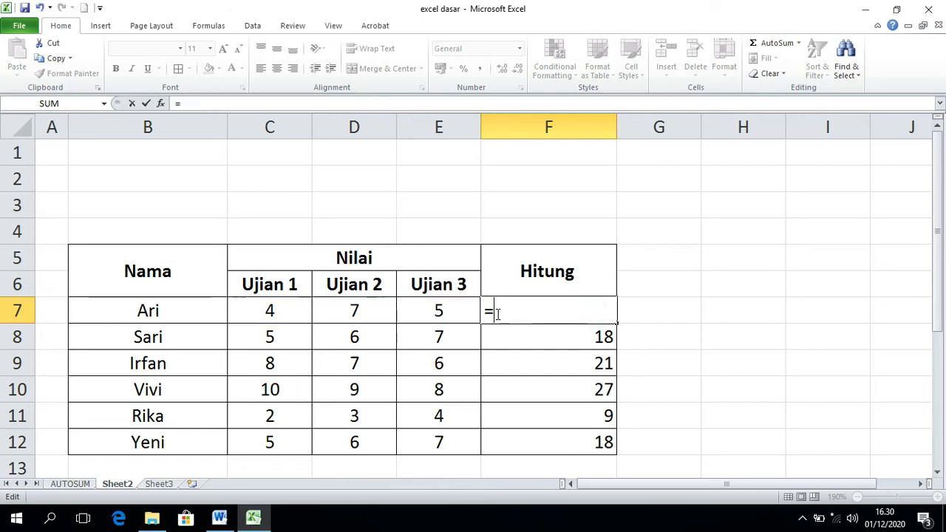
click(279, 304)
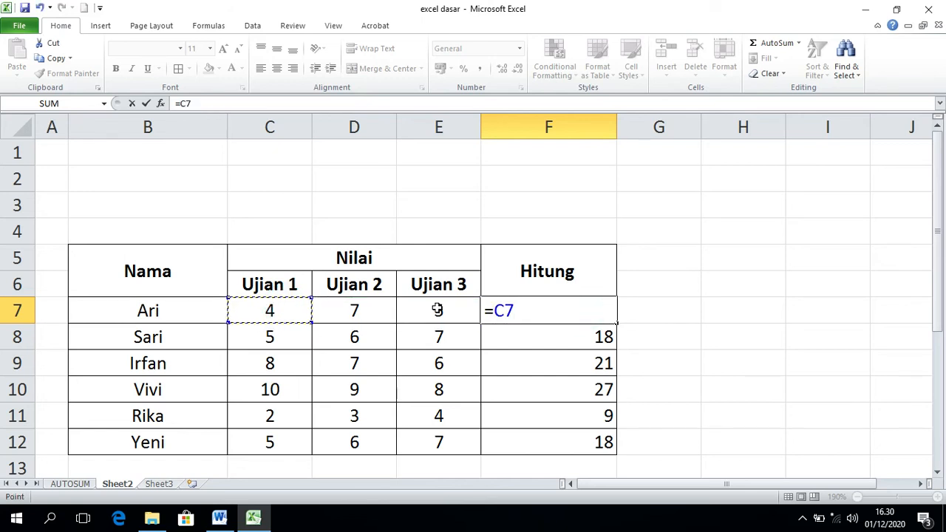
text(-)
click(349, 310)
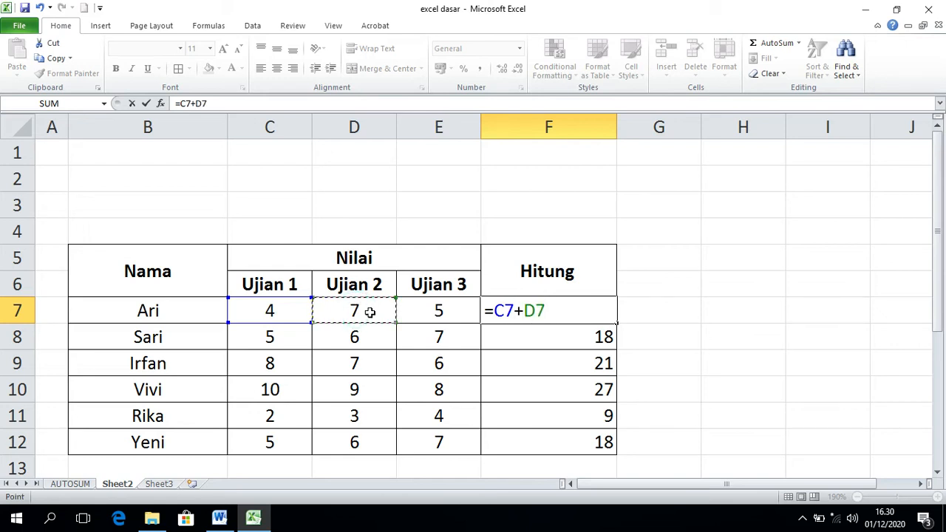
text(-)
click(442, 310)
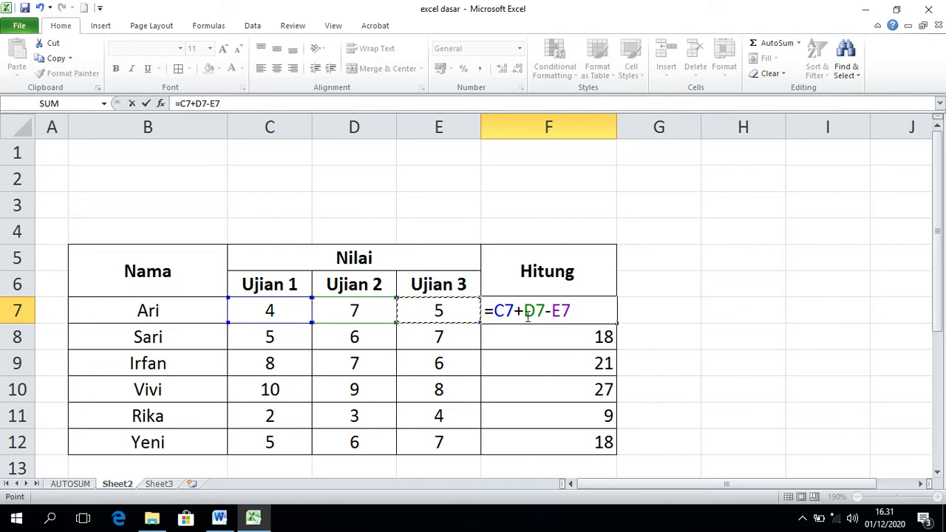
key(Return)
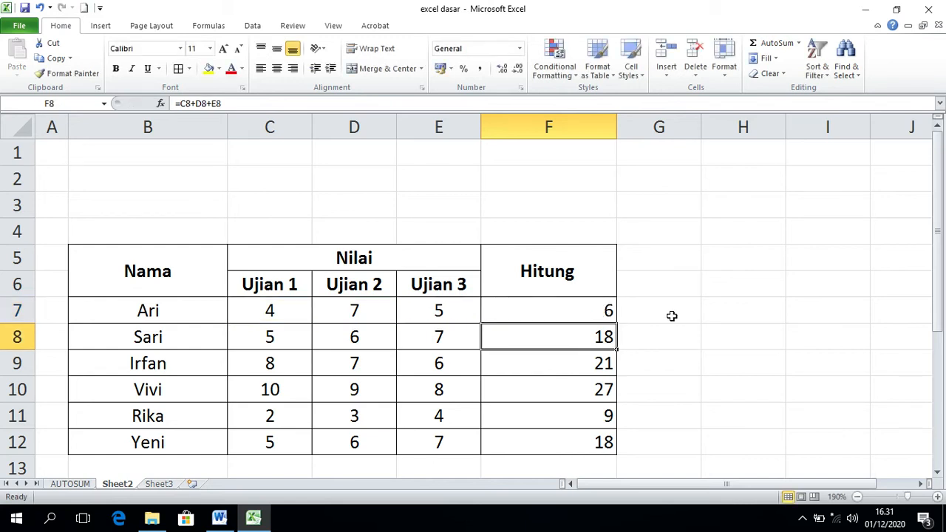
- Copy the formula with the subtraction from cell F7 down through F12
click(585, 313)
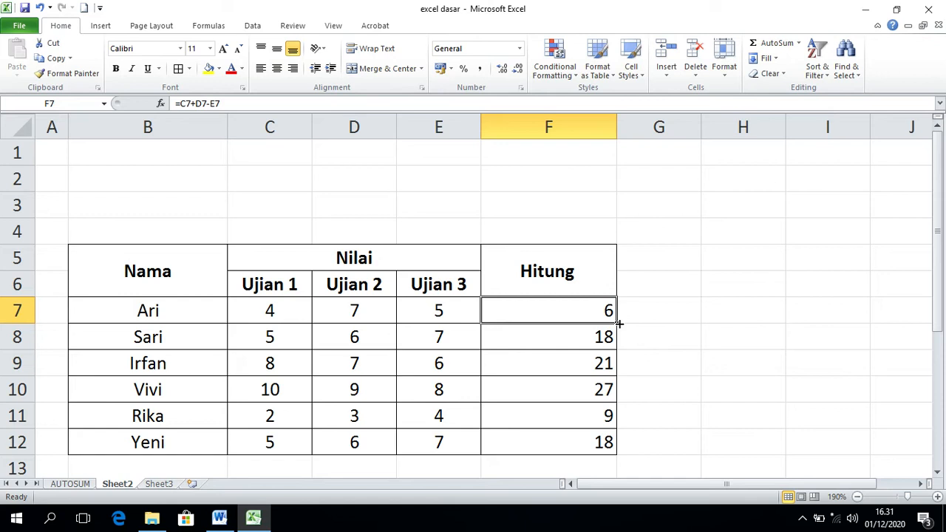
drag(618, 323, 621, 451)
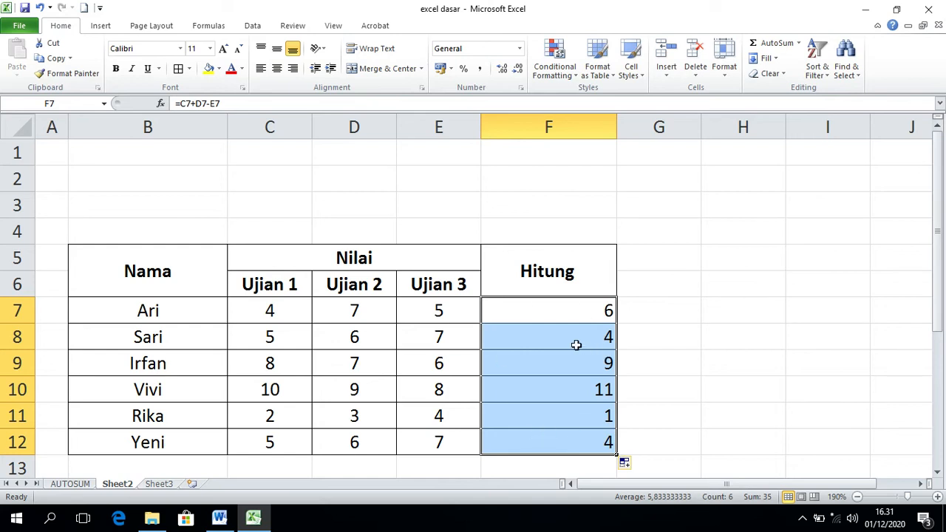
click(545, 332)
click(545, 309)
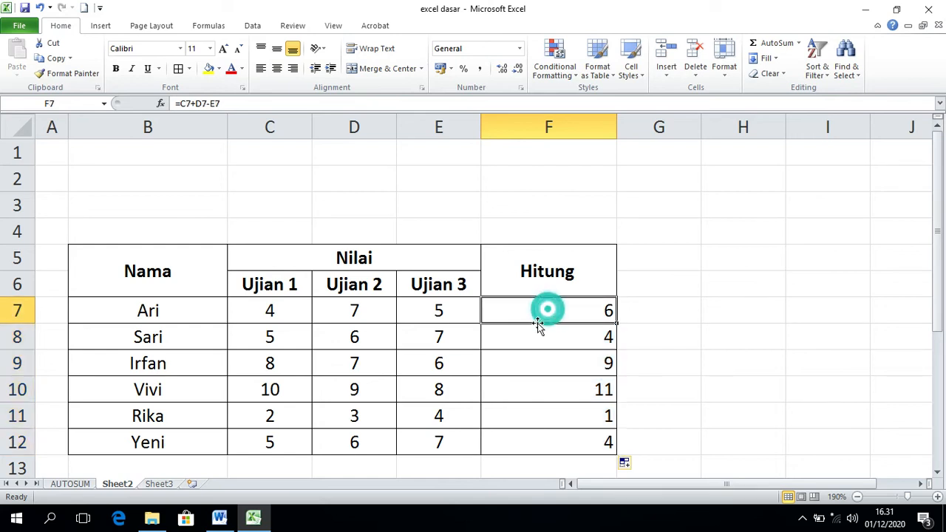
- Rewrite the formula in cell F7 as =C7+D7*E7, picking the score cells from the sheet
double_click(550, 310)
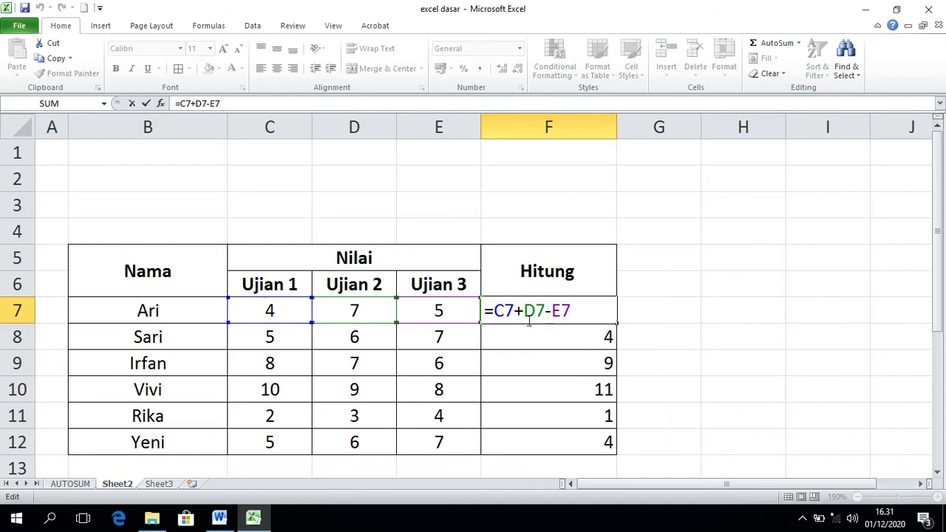
click(521, 311)
key(BackSpace)
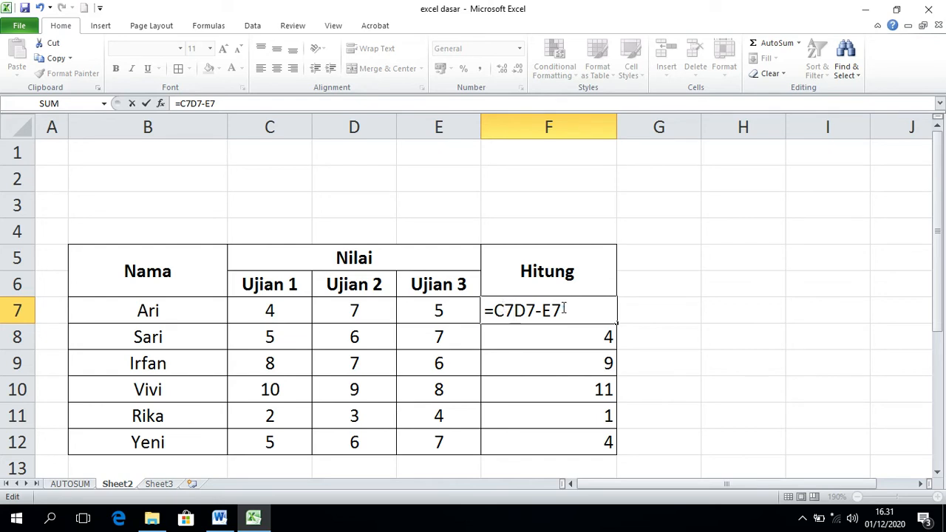
drag(563, 310, 495, 310)
key(Delete)
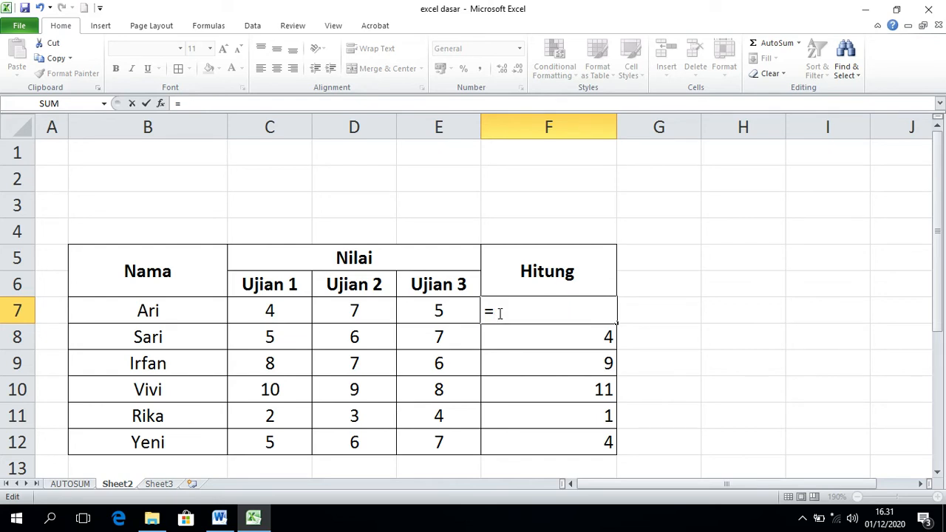
click(252, 311)
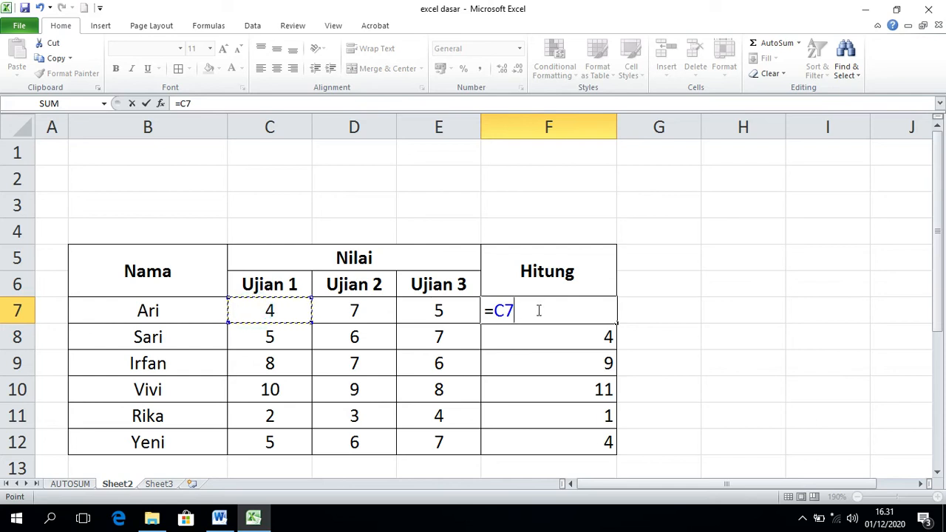
text(+)
click(372, 311)
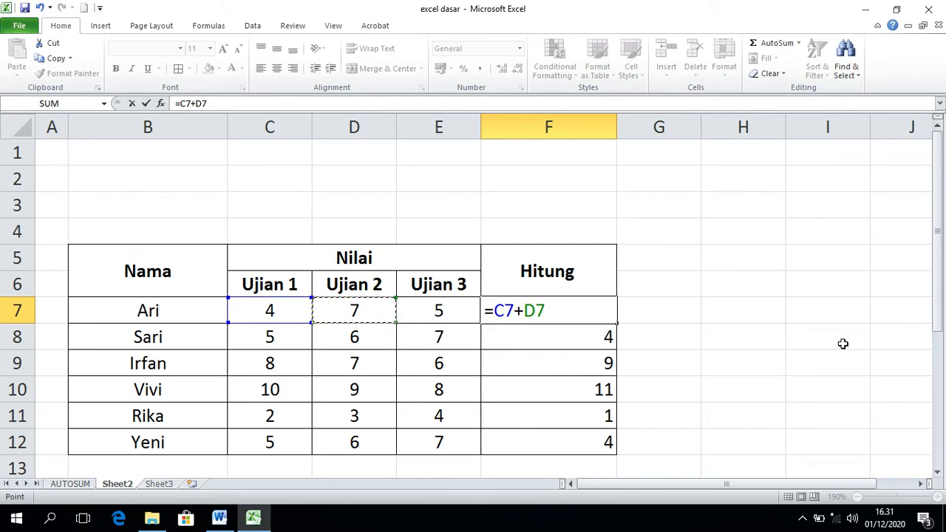
text(*)
click(436, 309)
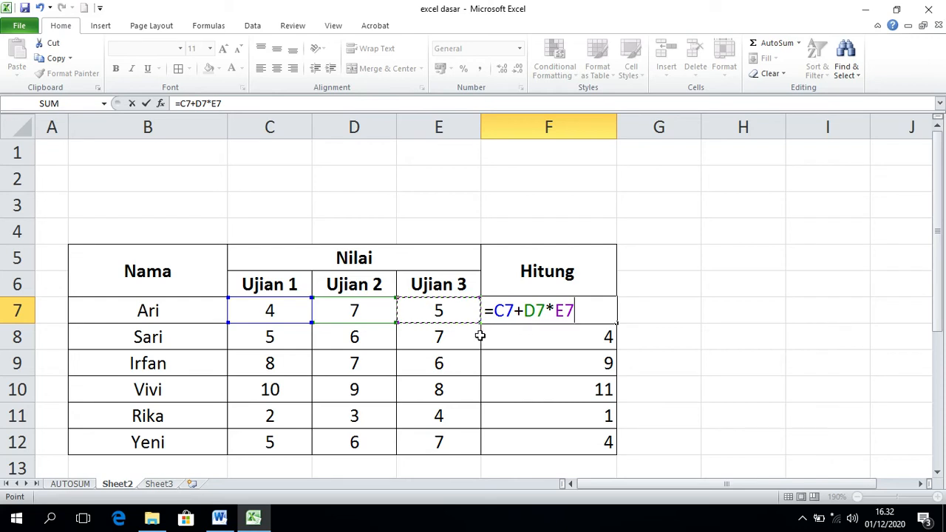
- Change the formula in cell F7 to =C7+D7+E7*2 and confirm it
click(555, 308)
key(BackSpace)
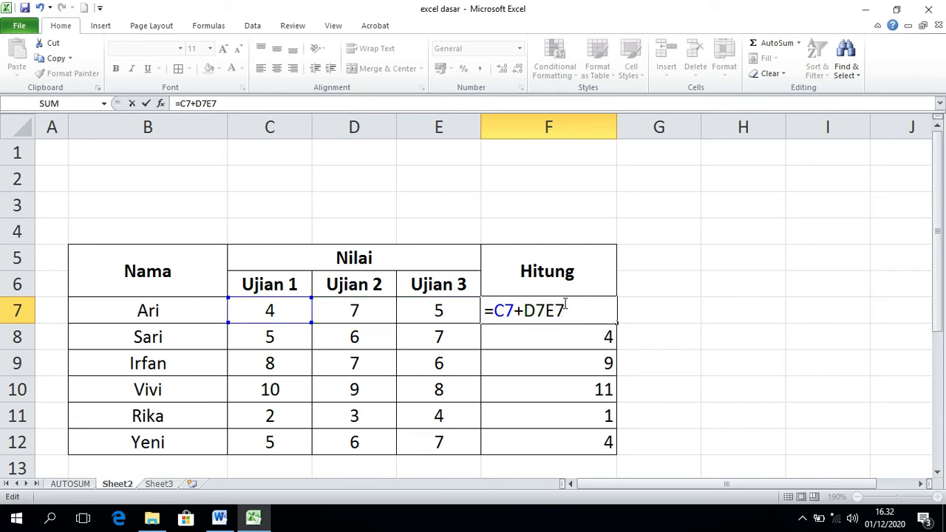
text(+)
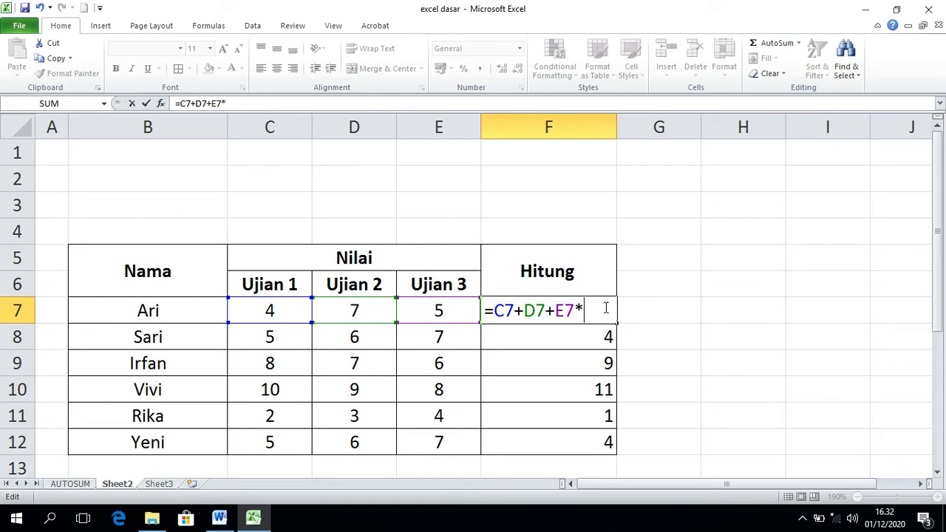
text(2)
key(Return)
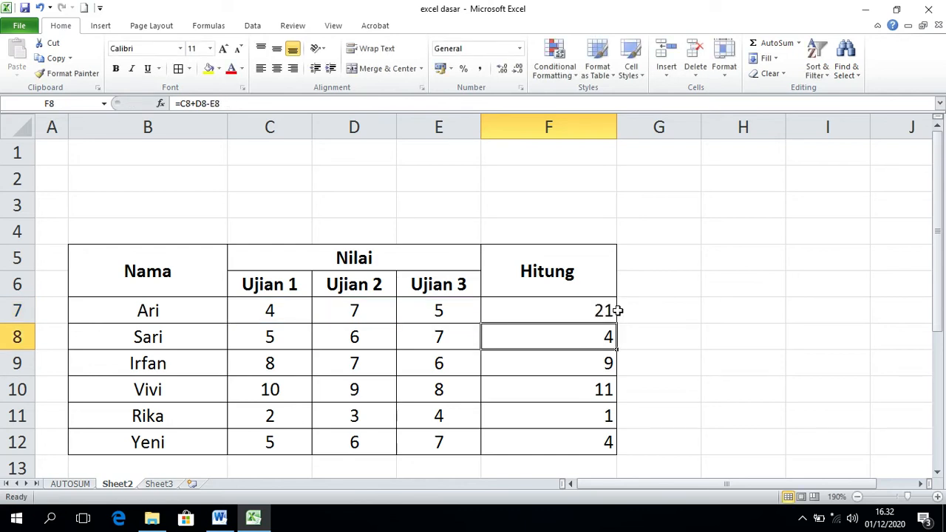
click(604, 311)
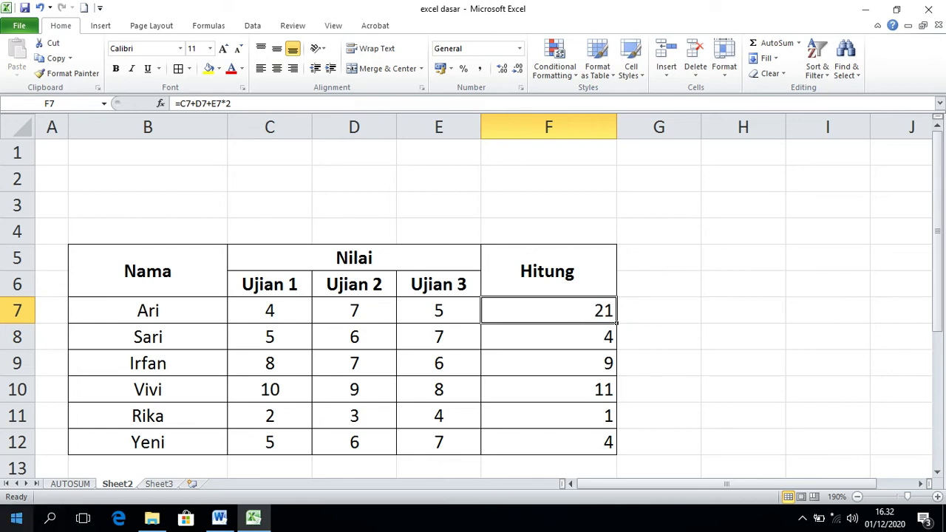
- Search Windows for "calc" and open the Kalkulator app
click(20, 527)
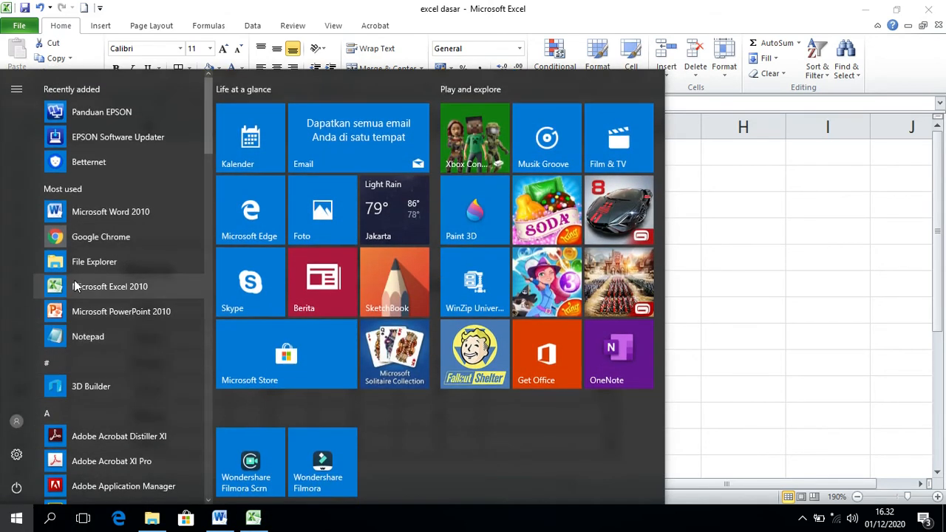
click(48, 519)
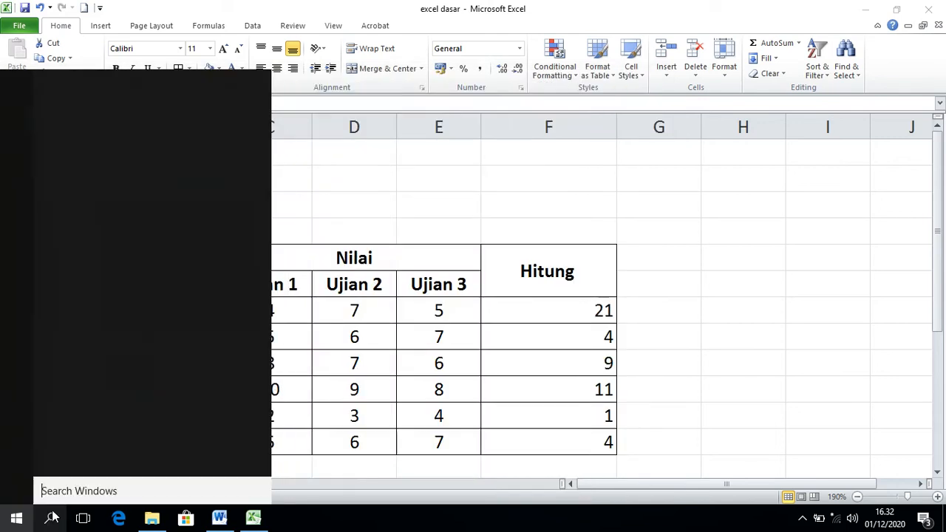
click(77, 490)
text(c)
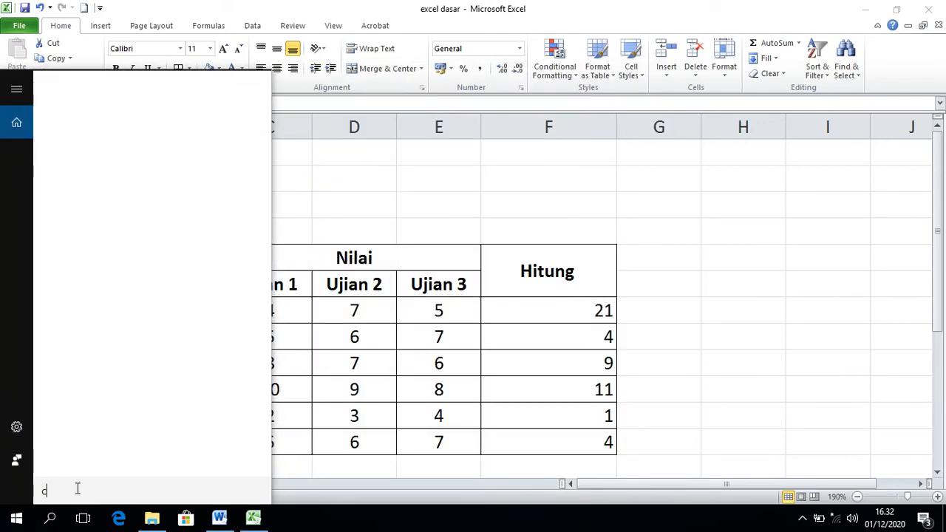
text(alc)
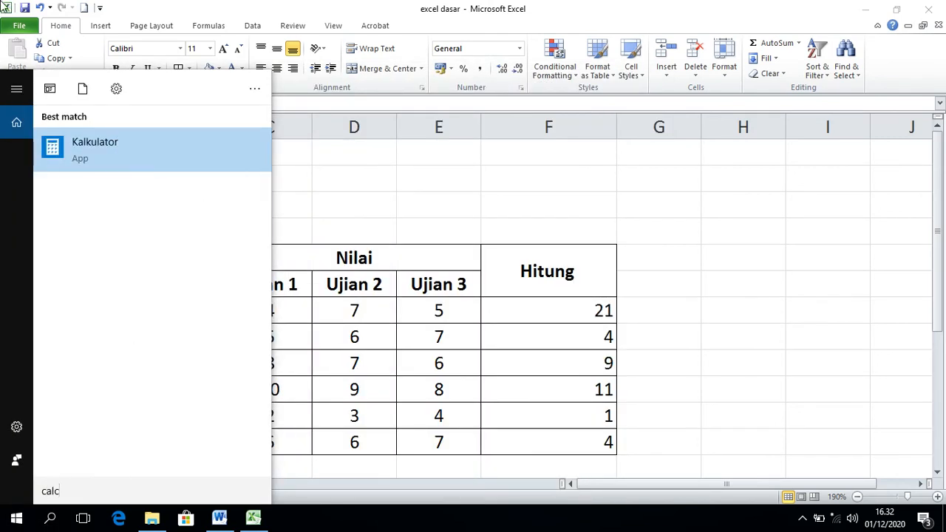
click(87, 137)
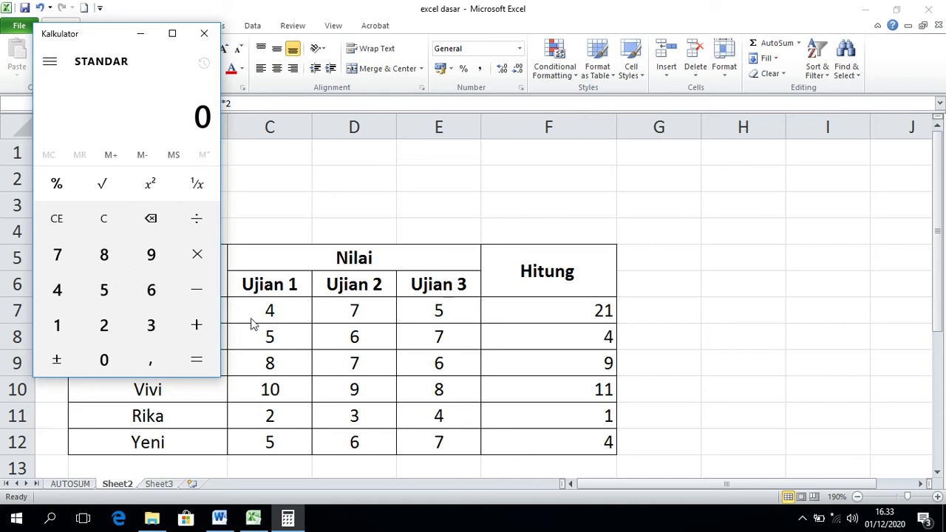
- Calculate 4 + 7 + 5 × 2 in the calculator to check the Hitung value for the first row
click(59, 291)
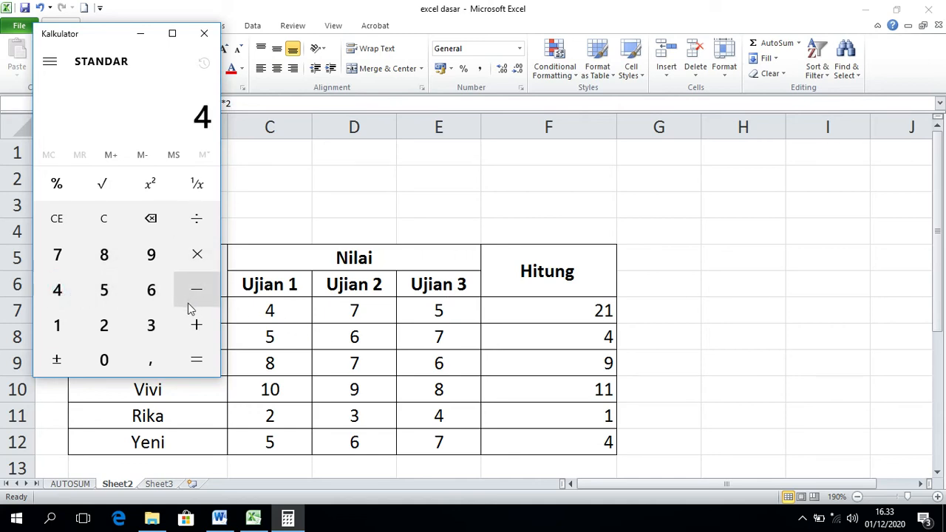
click(197, 327)
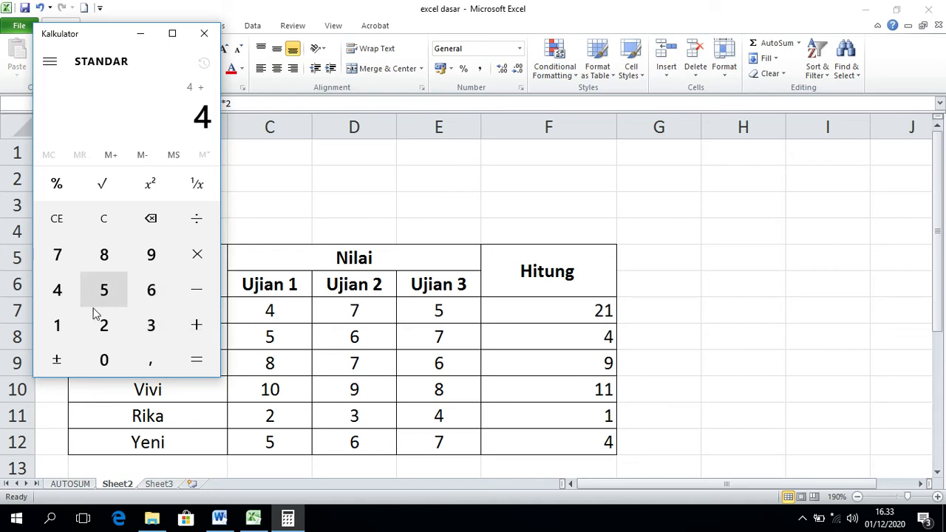
click(58, 257)
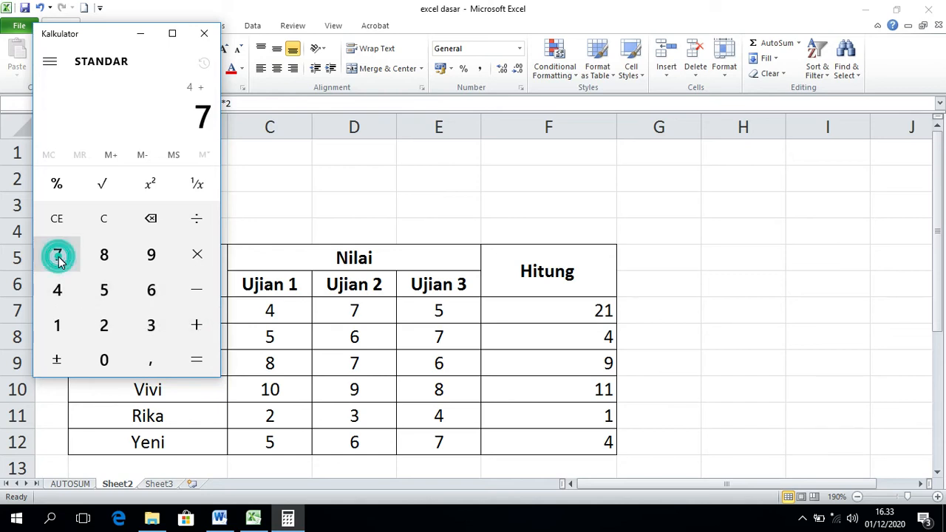
click(196, 325)
click(104, 293)
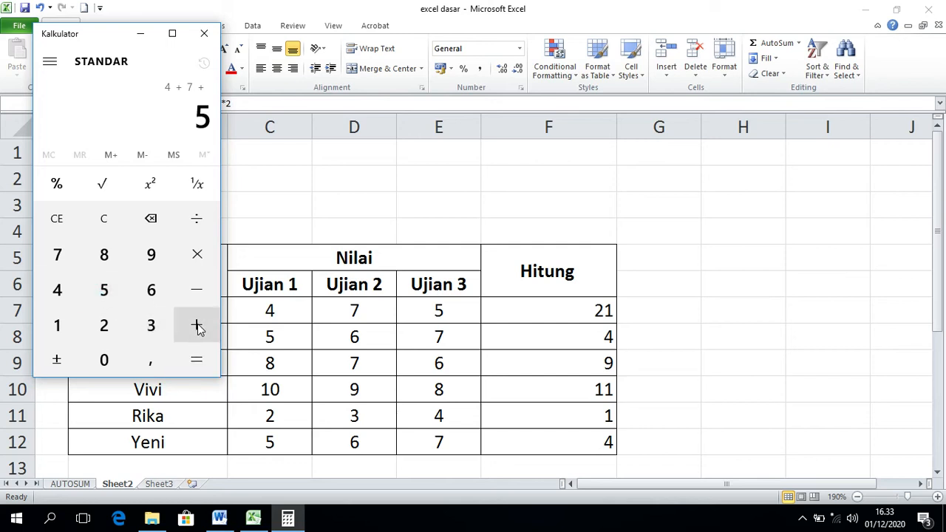
click(193, 260)
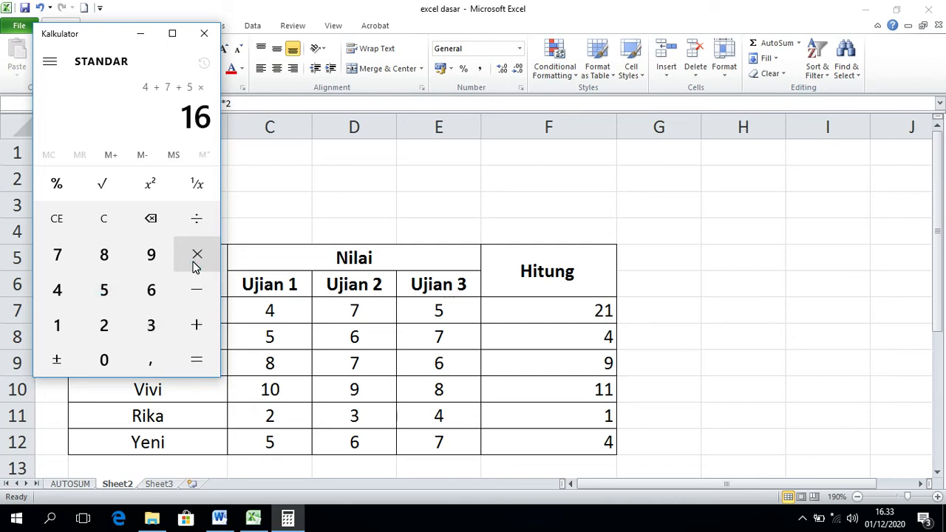
click(102, 328)
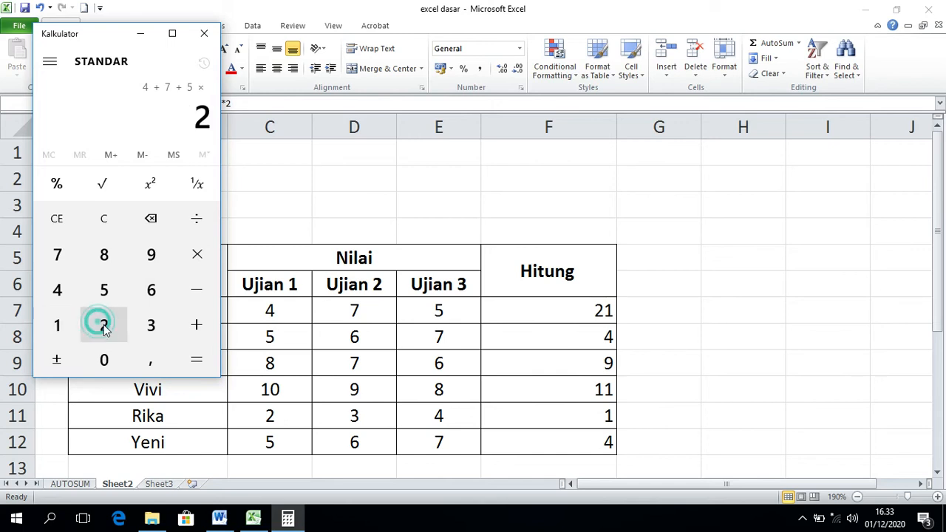
click(197, 363)
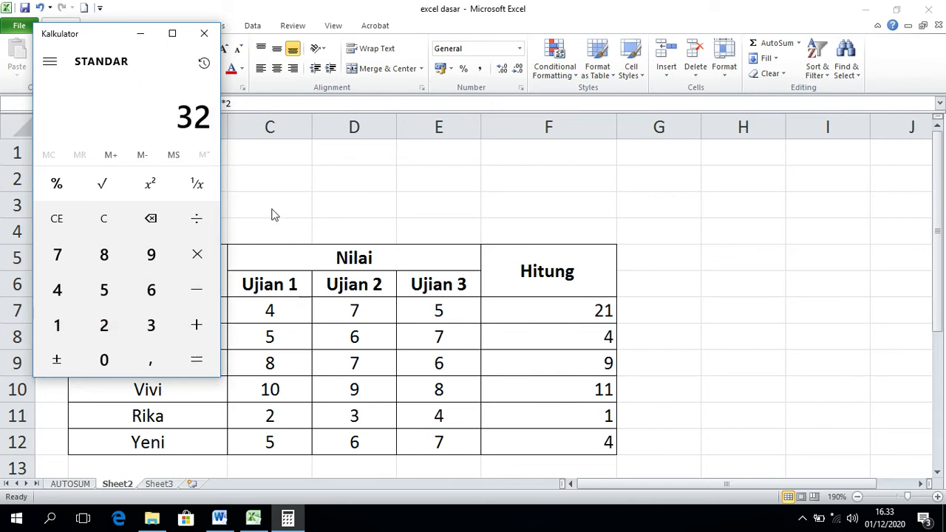
- Enclose the sum in cell F7 in parentheses as =(C7+D7+E7)*2 and compare its value with the calculator
click(591, 309)
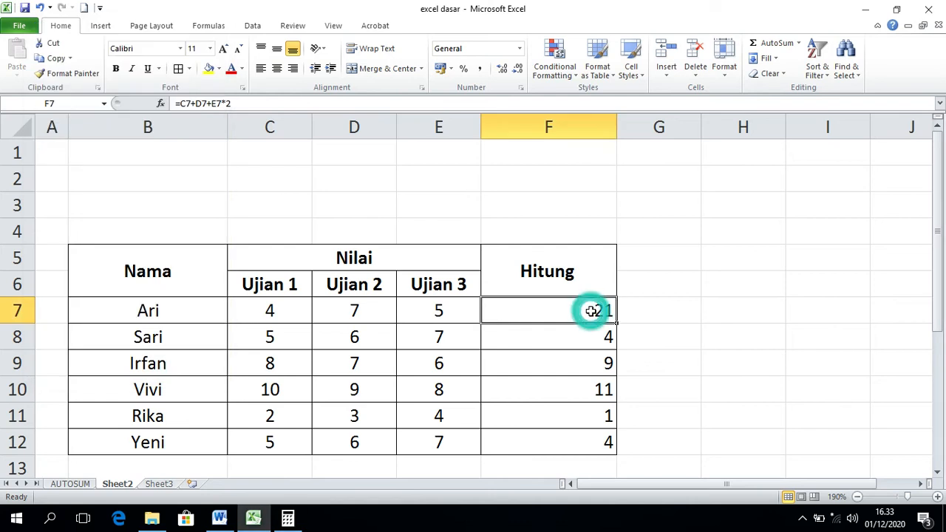
double_click(576, 317)
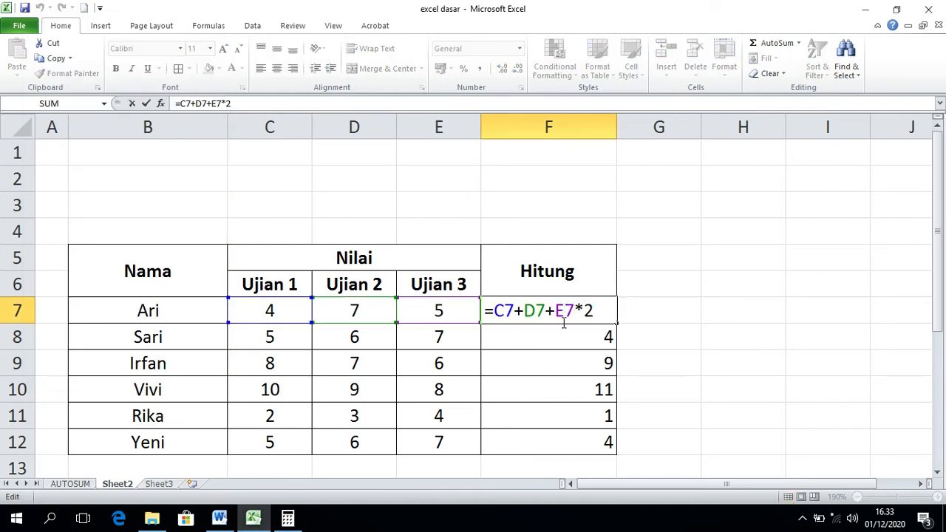
click(586, 311)
click(575, 311)
text())
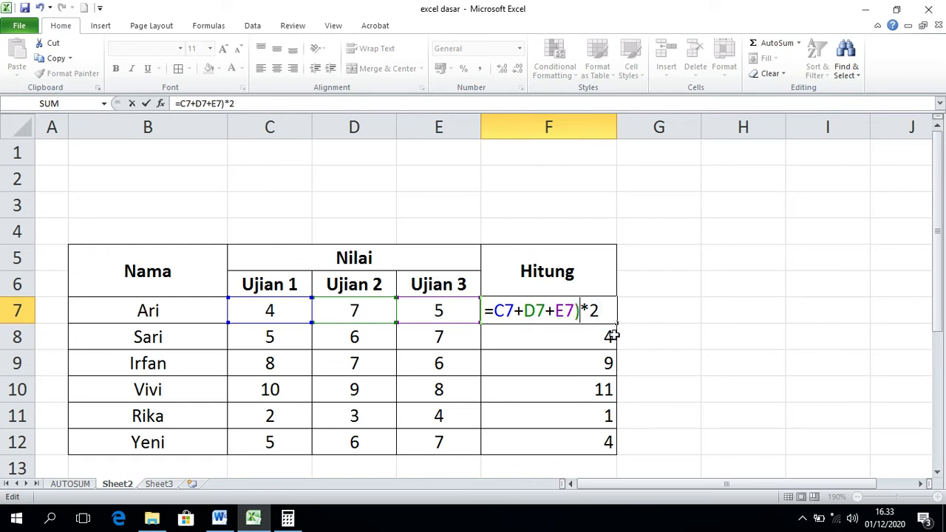
click(496, 310)
text(()
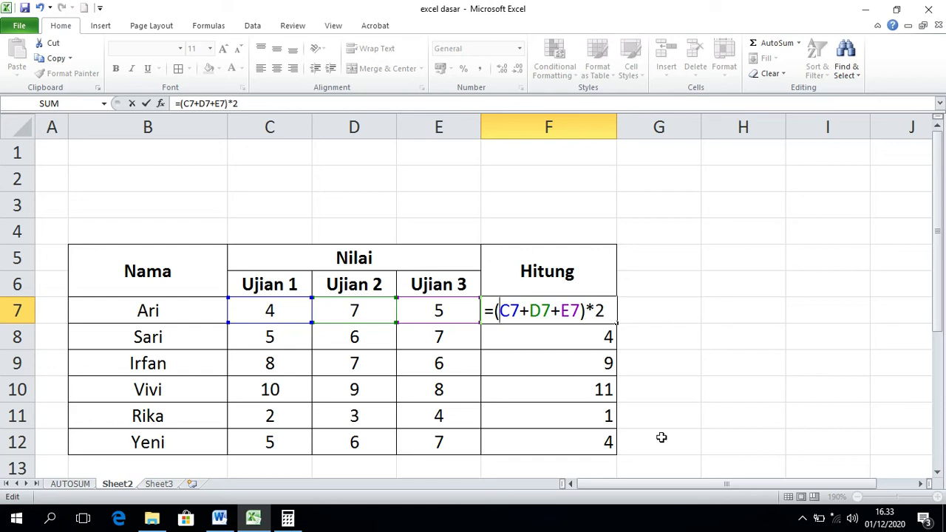
key(Return)
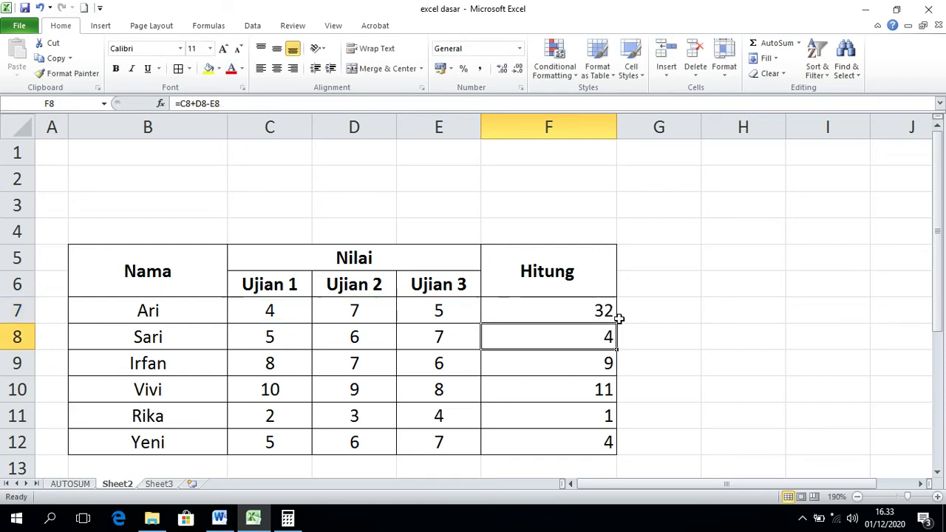
click(593, 305)
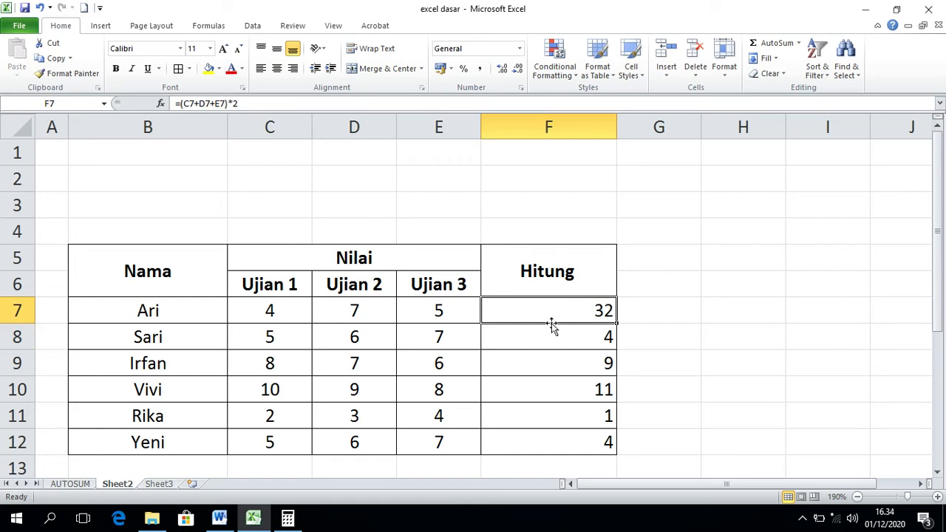
click(287, 517)
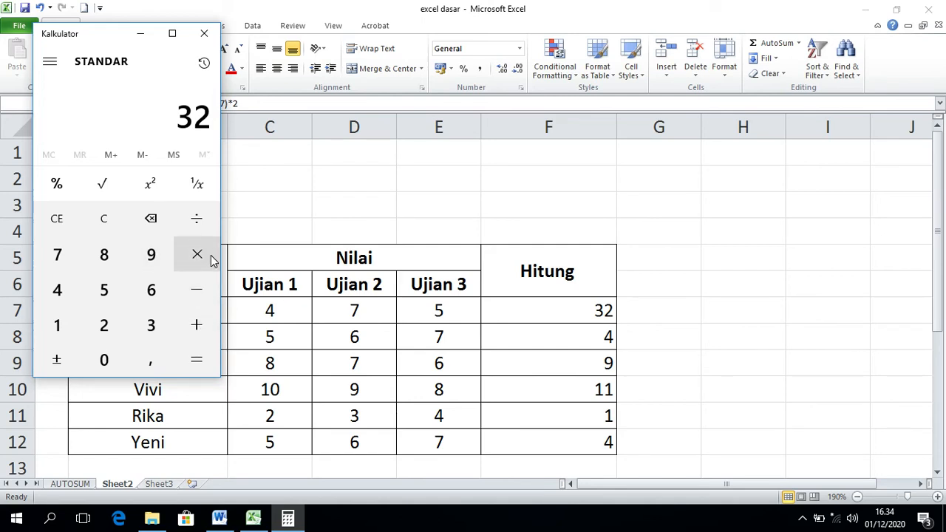
- Remove the parentheses from the formula in cell F7 so it reads =C7+D7+E7*2 again
click(567, 314)
double_click(569, 313)
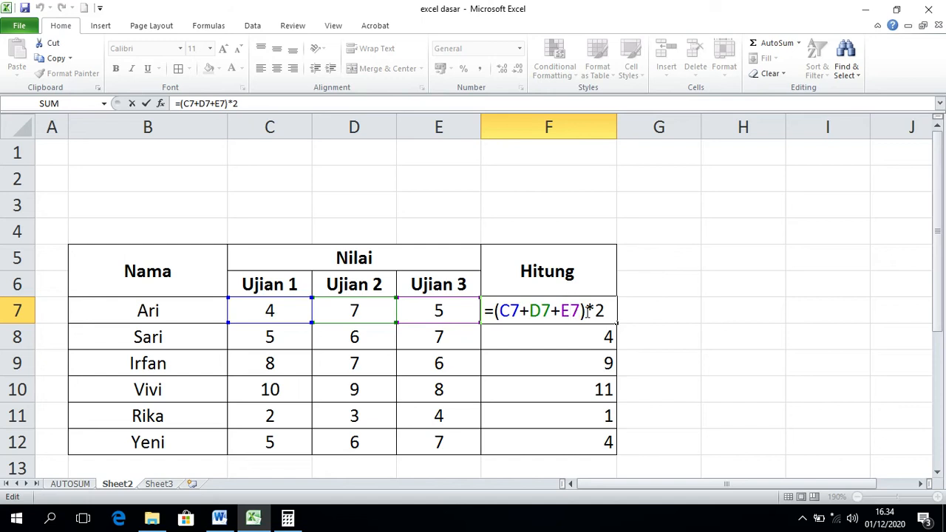
click(587, 311)
key(BackSpace)
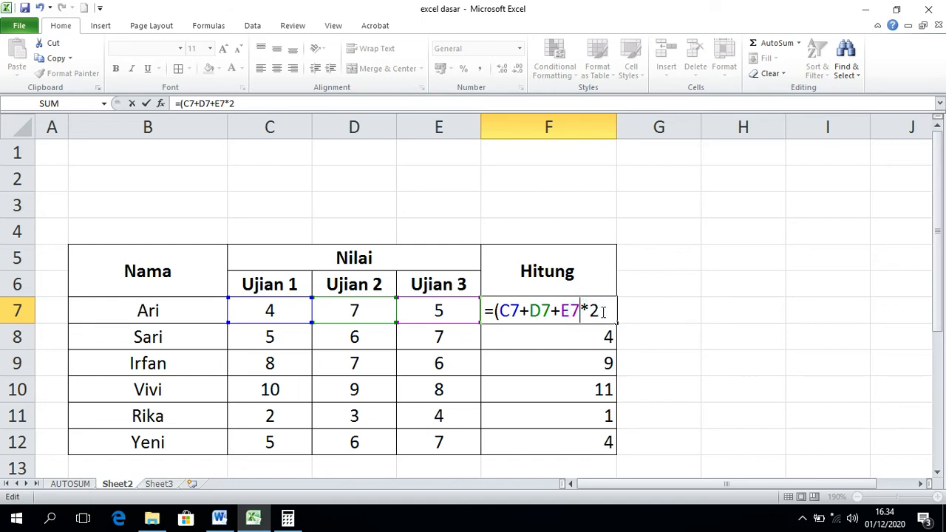
key(Left)
key(Left)
key(Left)
key(Left)
key(Left)
key(BackSpace)
key(Right)
key(Right)
key(Right)
key(Right)
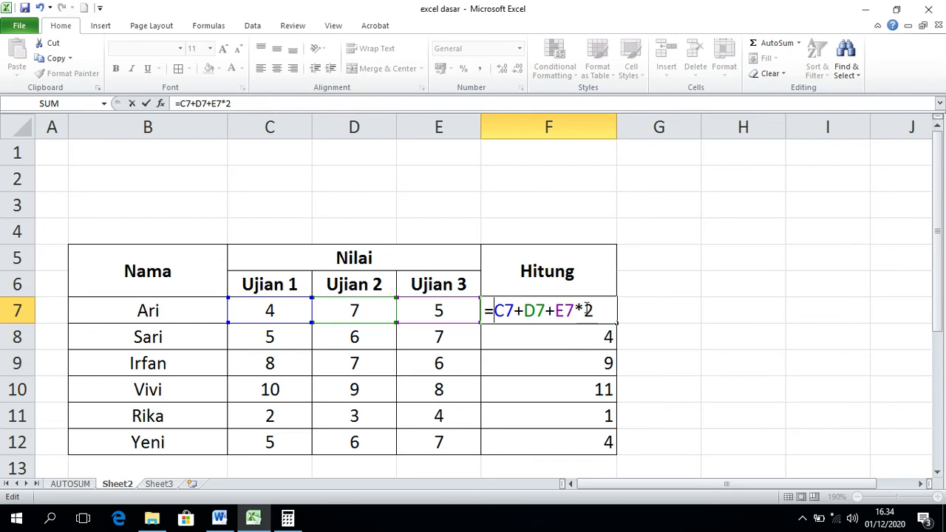
key(Return)
click(598, 310)
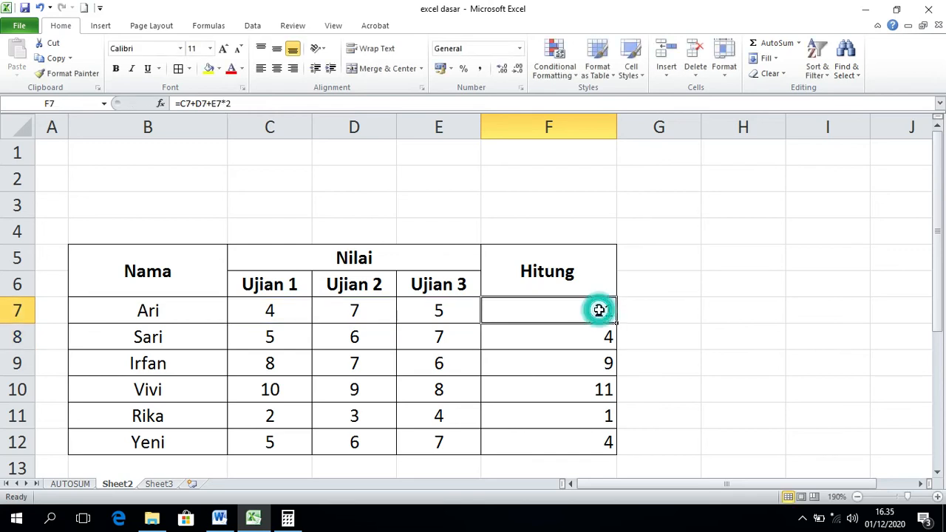
- Enter the formula =(C7+D7+E7)*2 in cell G7, picking the three score cells from the sheet
click(660, 312)
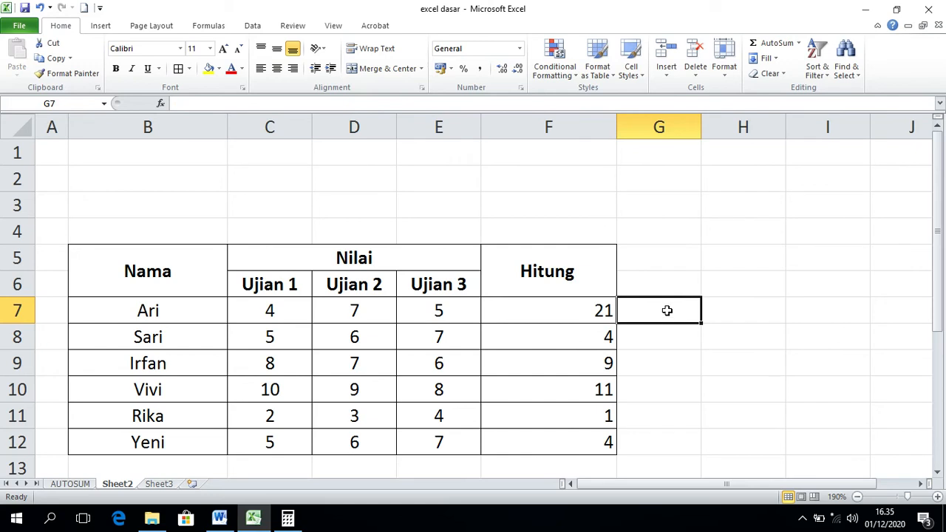
text(=)
click(290, 310)
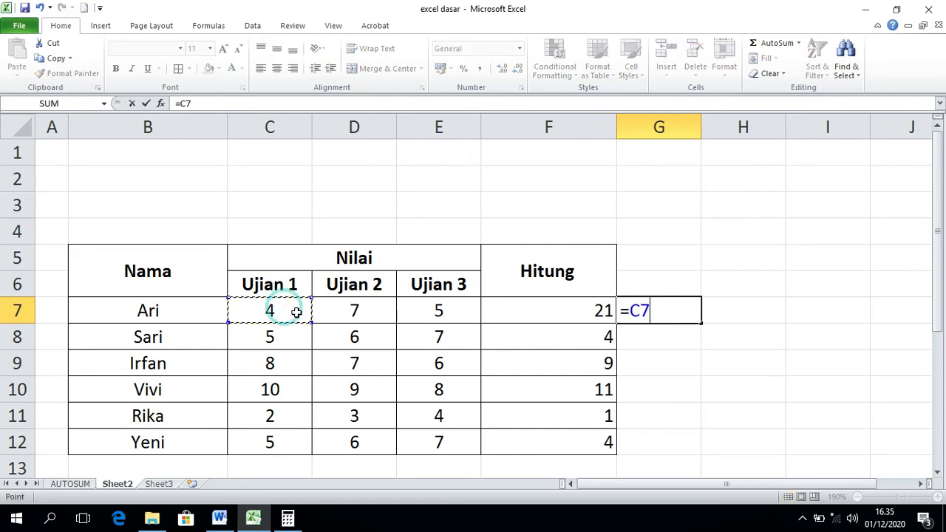
text(+)
click(344, 308)
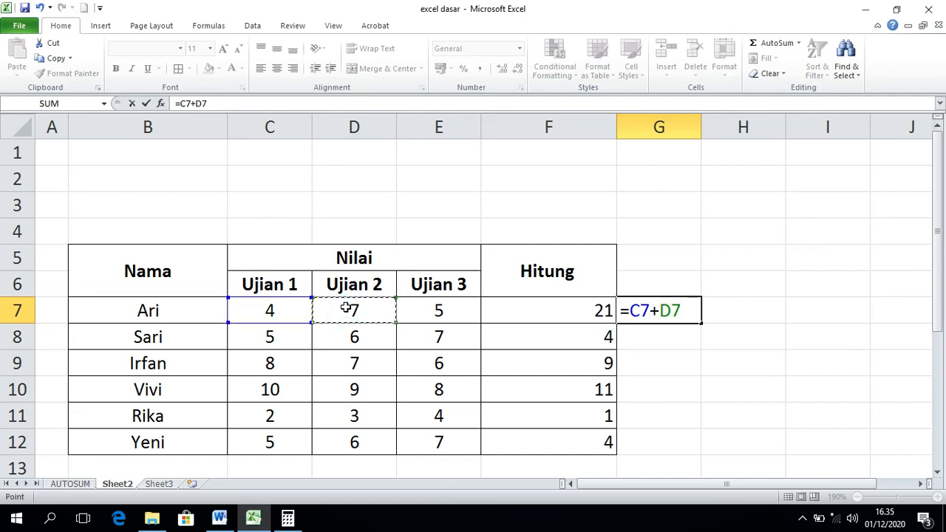
text(_)
key(BackSpace)
text(+)
click(430, 307)
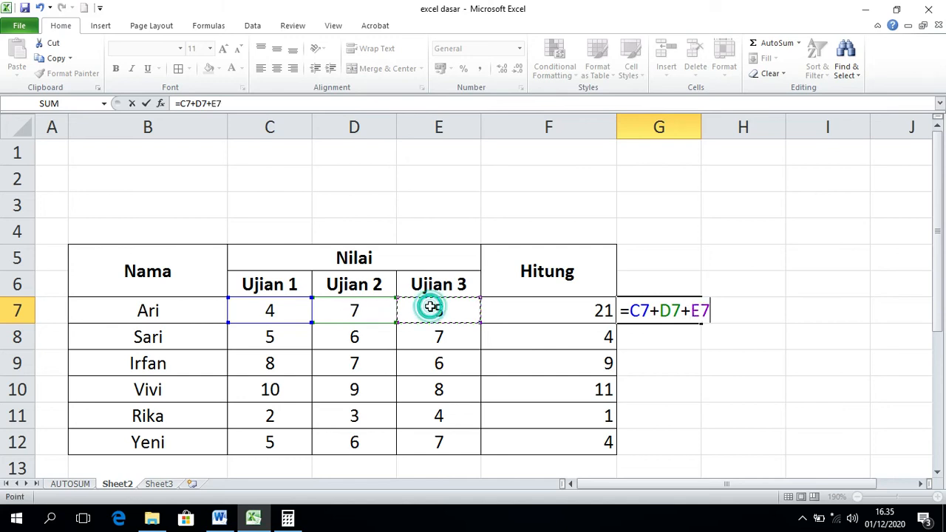
text())
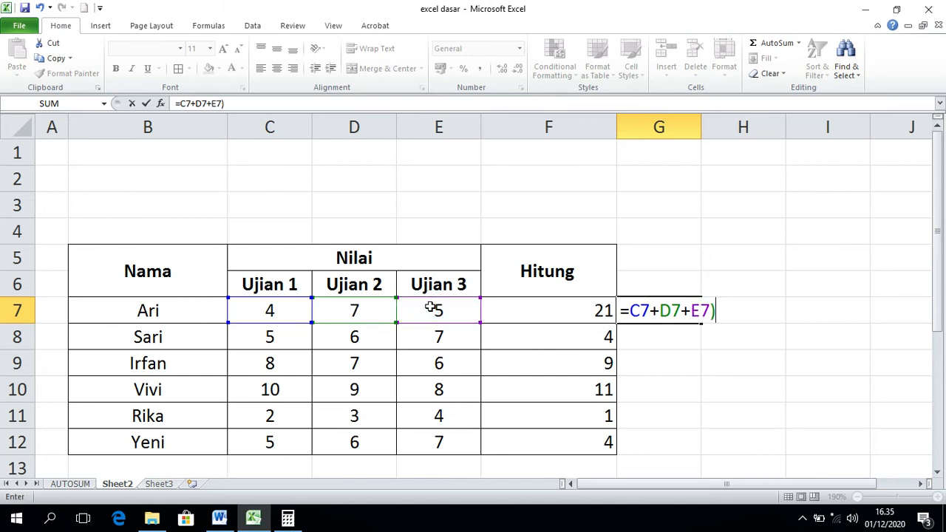
click(631, 313)
text(()
click(727, 307)
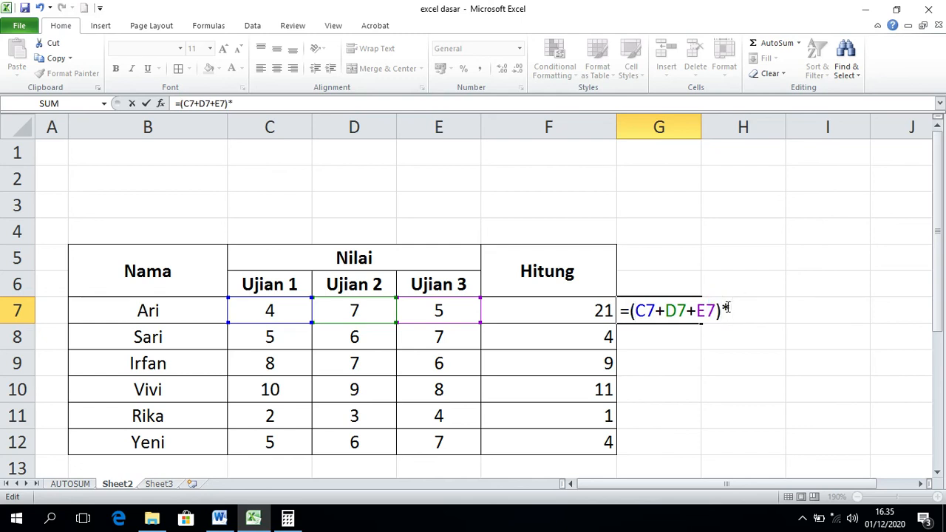
text(2)
key(Return)
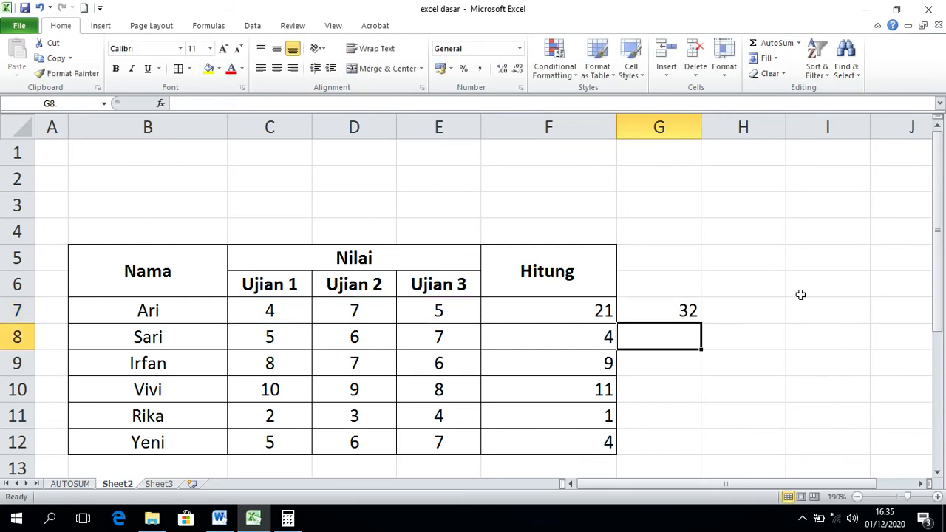
- Change the font colour of cell F7 to red
click(670, 300)
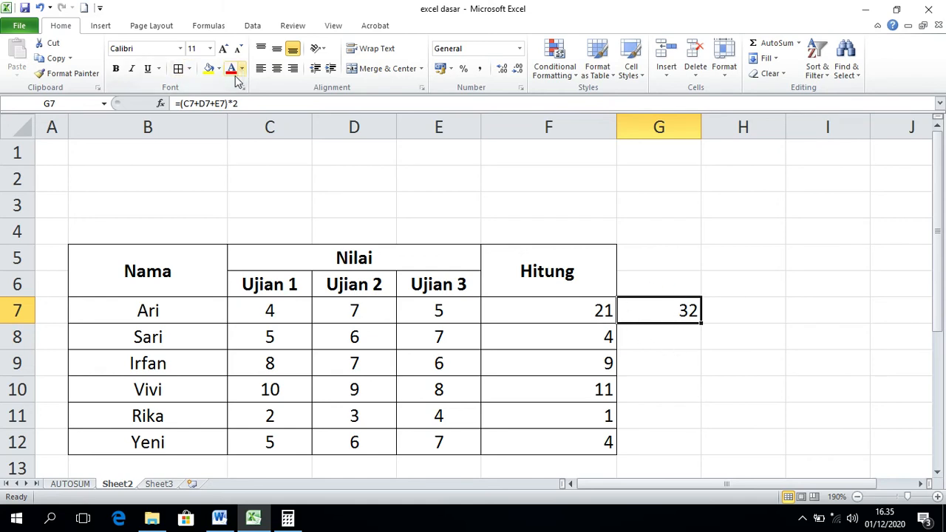
click(602, 312)
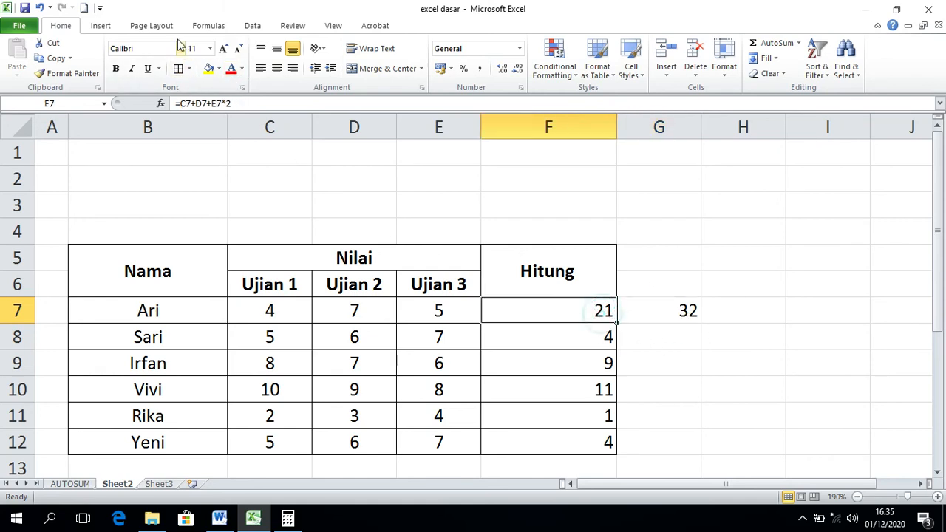
click(230, 68)
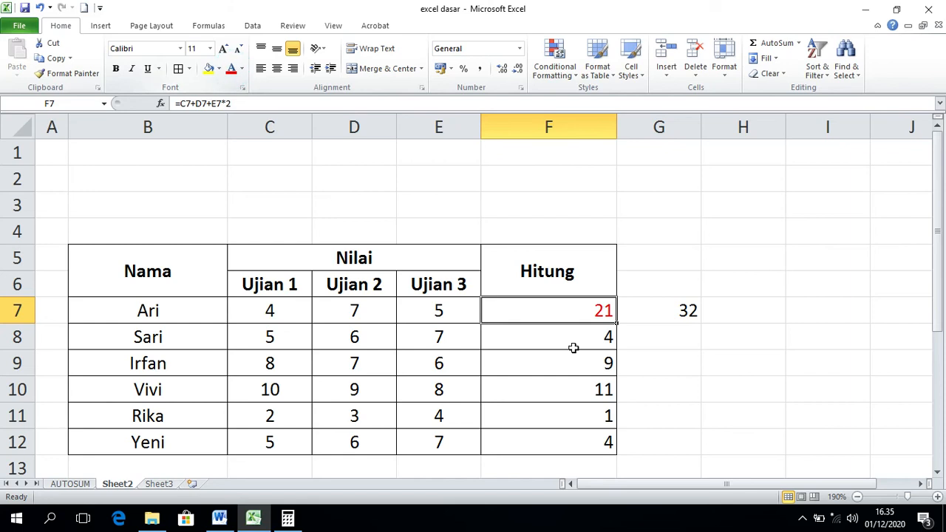
- Compare the formulas in cells F7 and G7 and examine how the formula in F8 refers to its row's scores
click(585, 314)
click(680, 313)
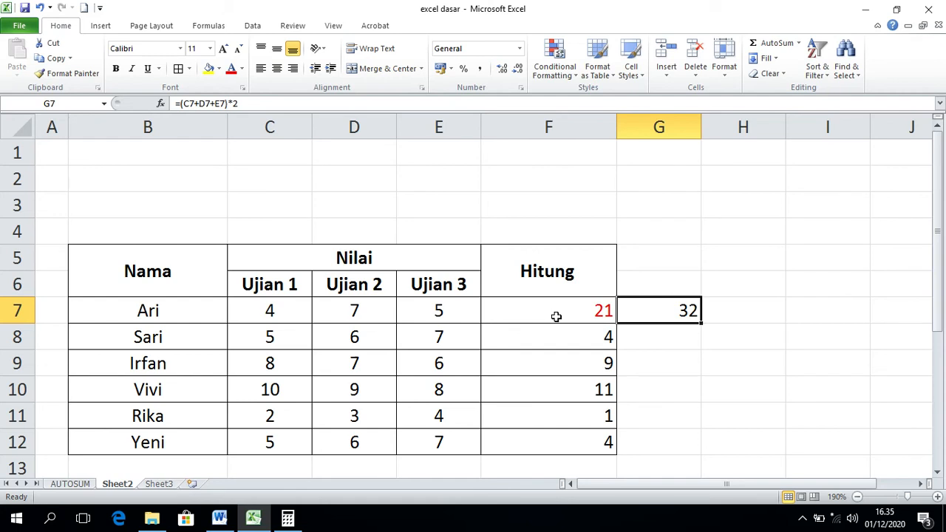
click(557, 343)
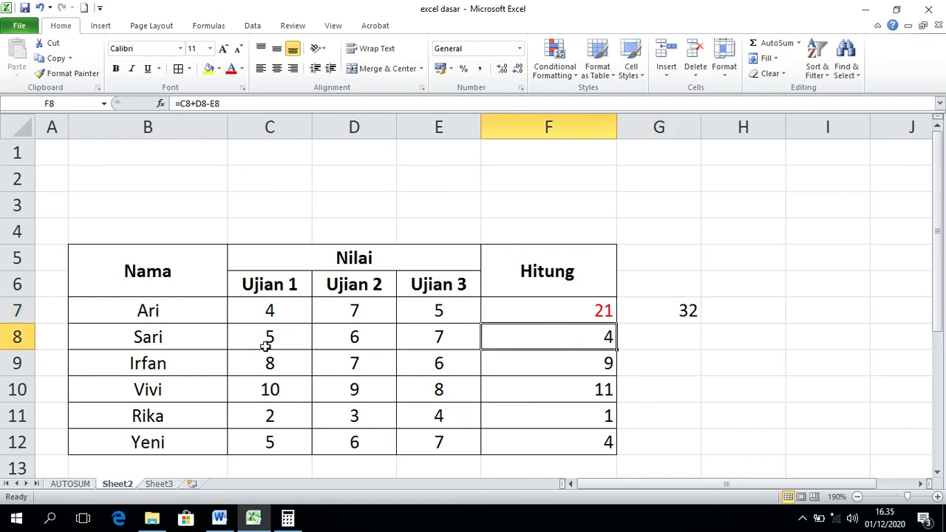
click(321, 345)
click(275, 341)
click(569, 340)
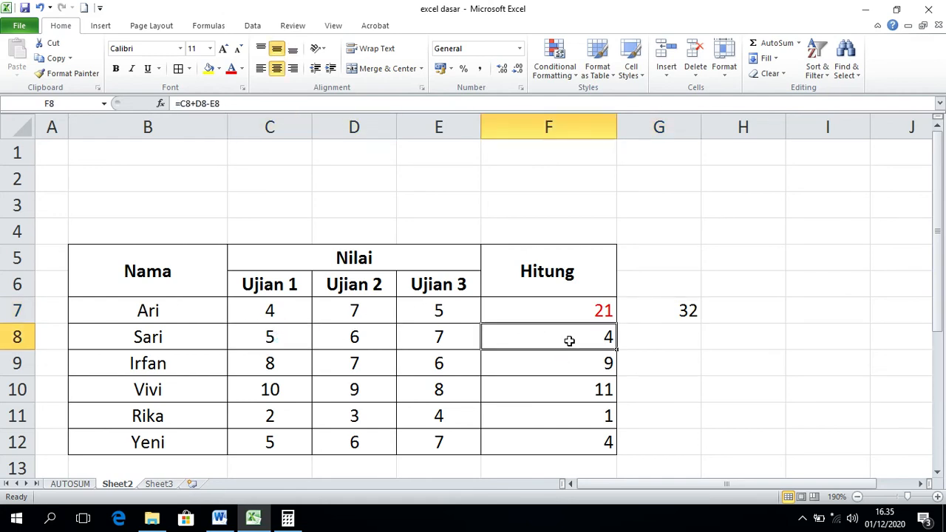
double_click(578, 340)
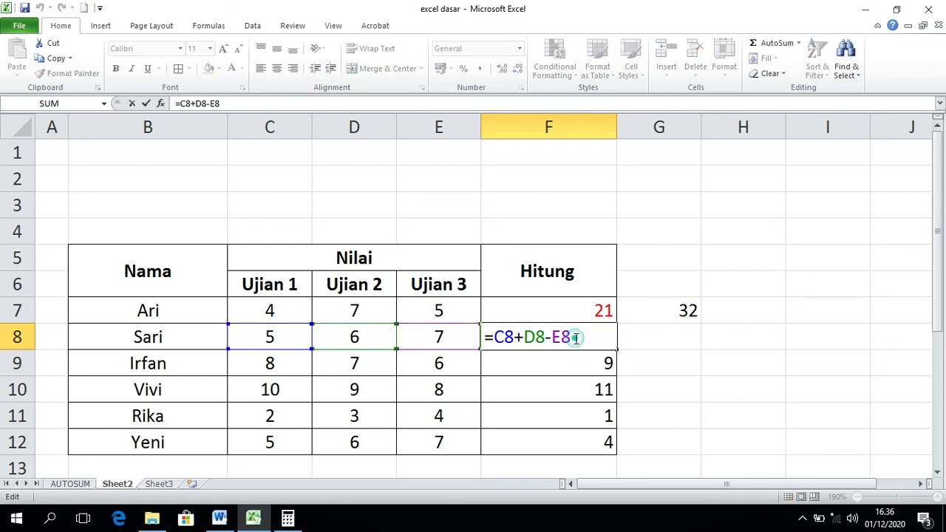
key(Return)
click(609, 338)
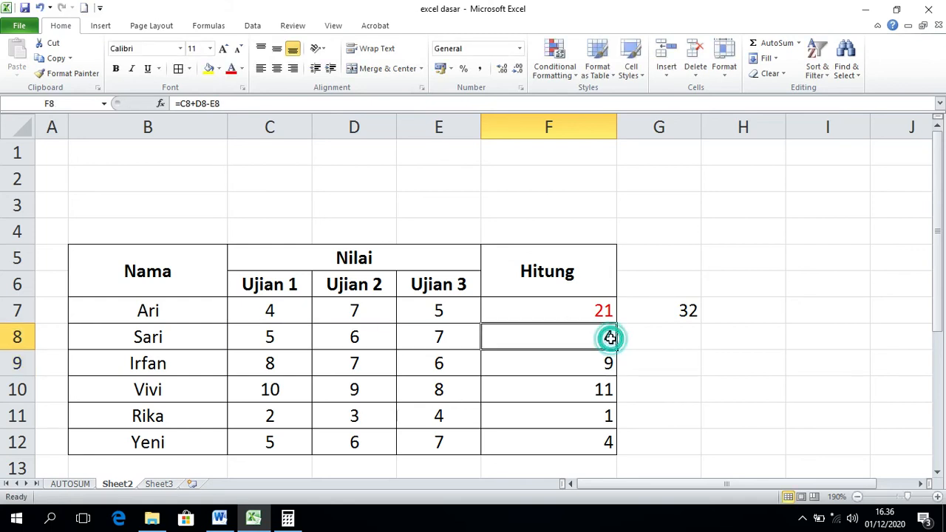
- Append a division by a parenthesised 2 to the formula in cell G7, making it =(C7+D7+E7)*2/(2)
click(651, 310)
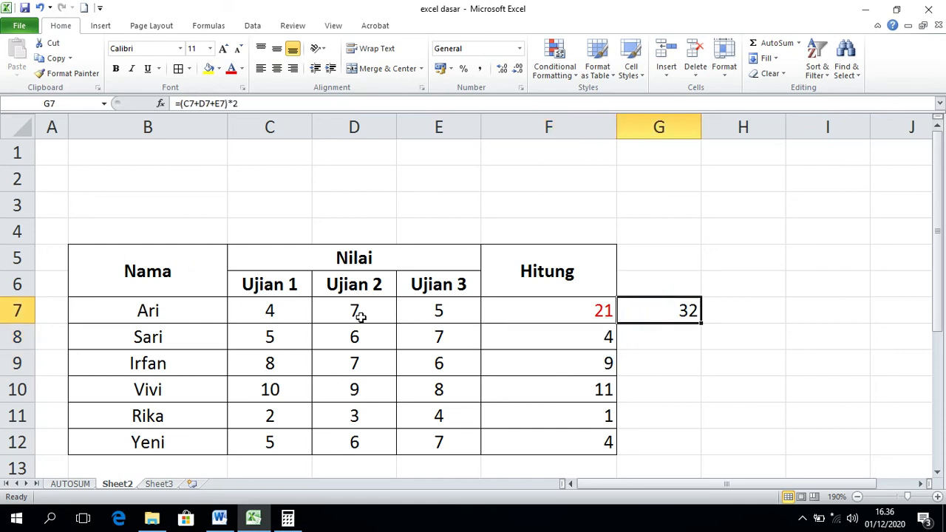
double_click(692, 310)
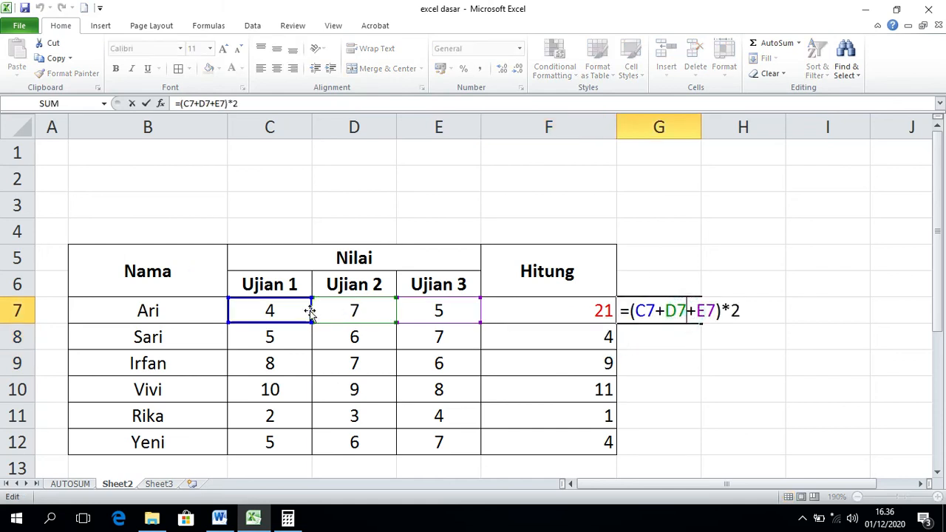
click(741, 312)
text(()
click(756, 311)
text(2)
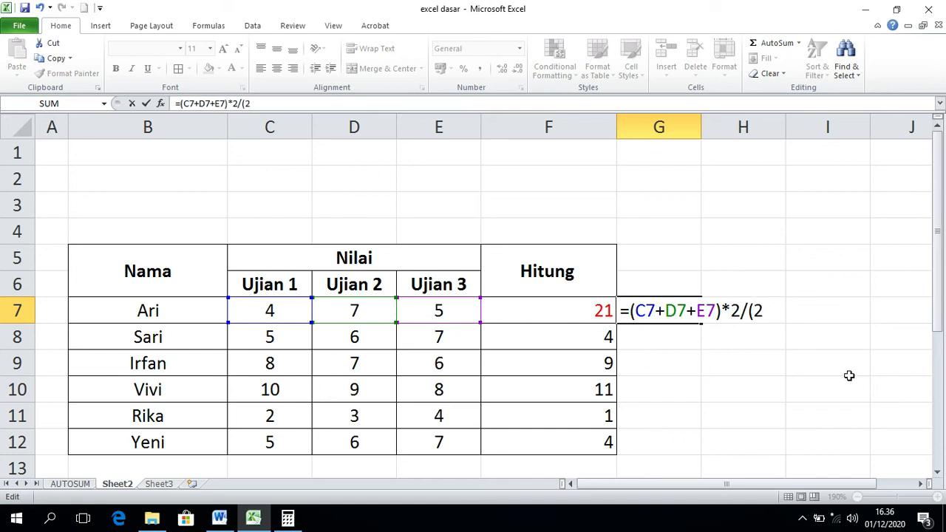
text())
- Enclose the multiplier 2 in cell G7 in parentheses so the formula reads =(C7+D7+E7)*(2)/(2)
click(741, 311)
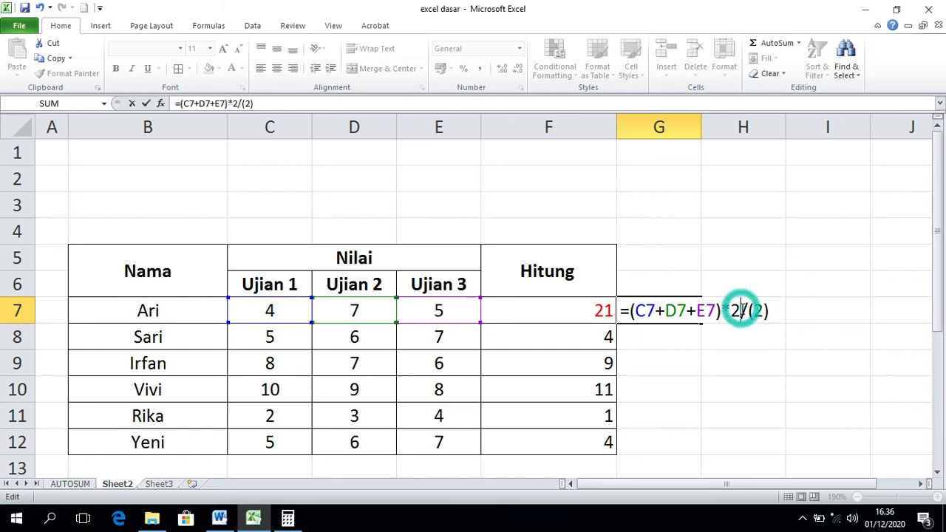
text())
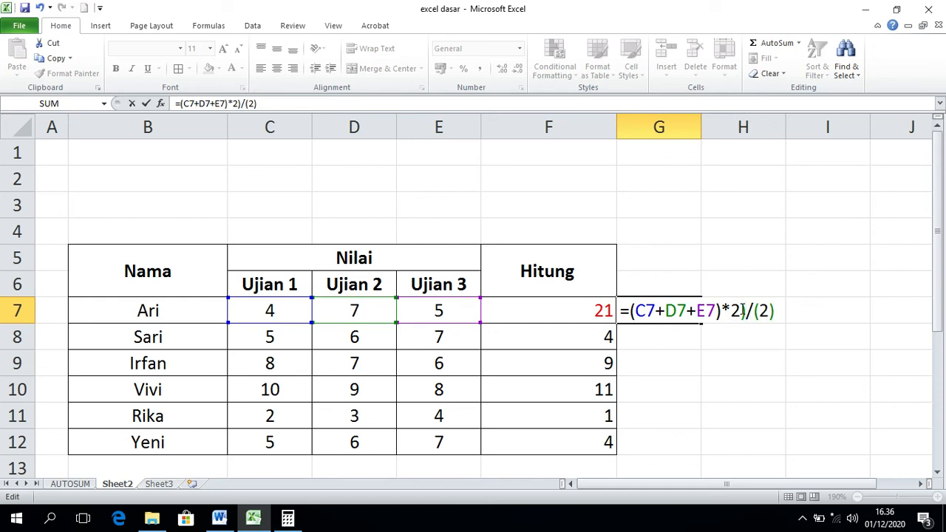
click(733, 309)
text(()
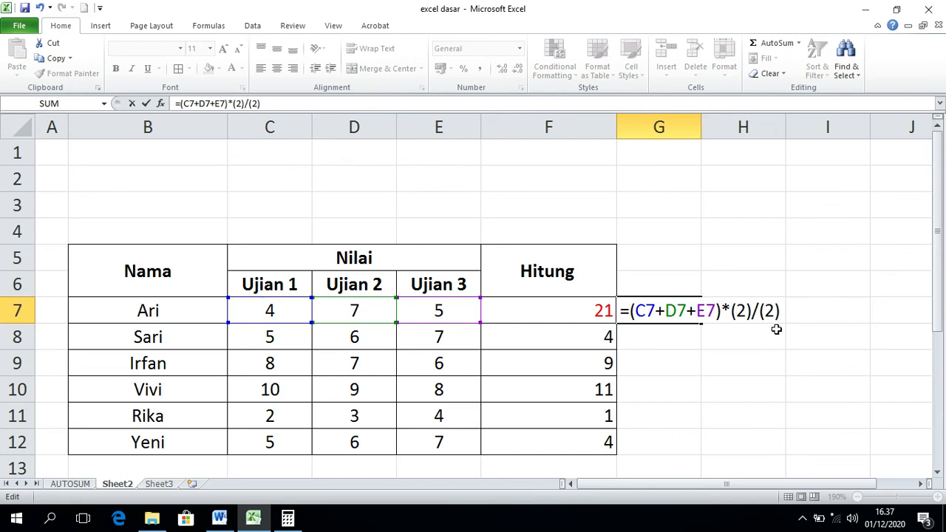
key(Return)
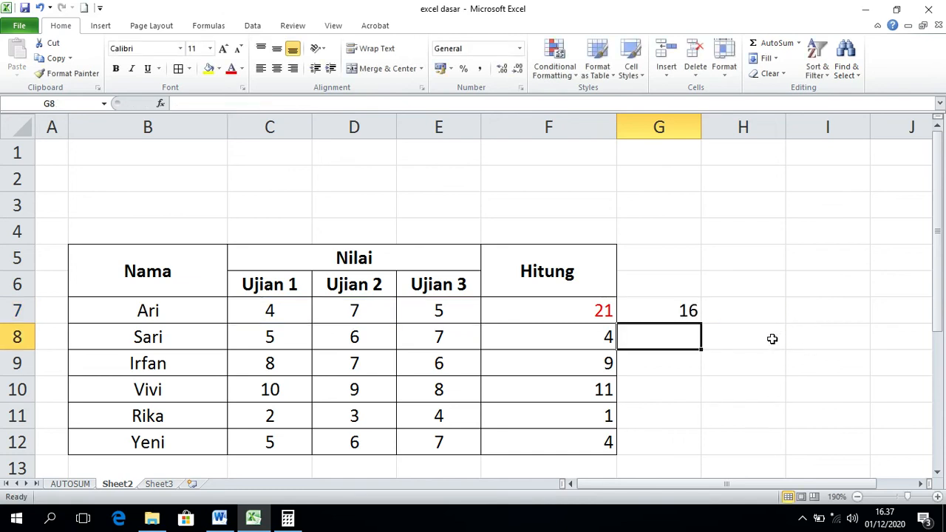
click(686, 307)
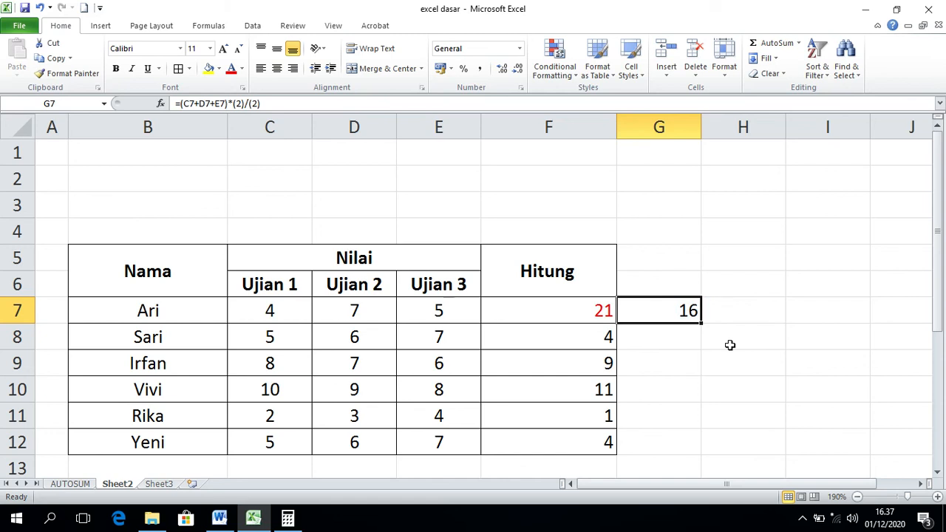
- Switch to the calculator and check G7 by adding 4 + 7 + 5, multiplying by 2 and dividing by 2
click(287, 518)
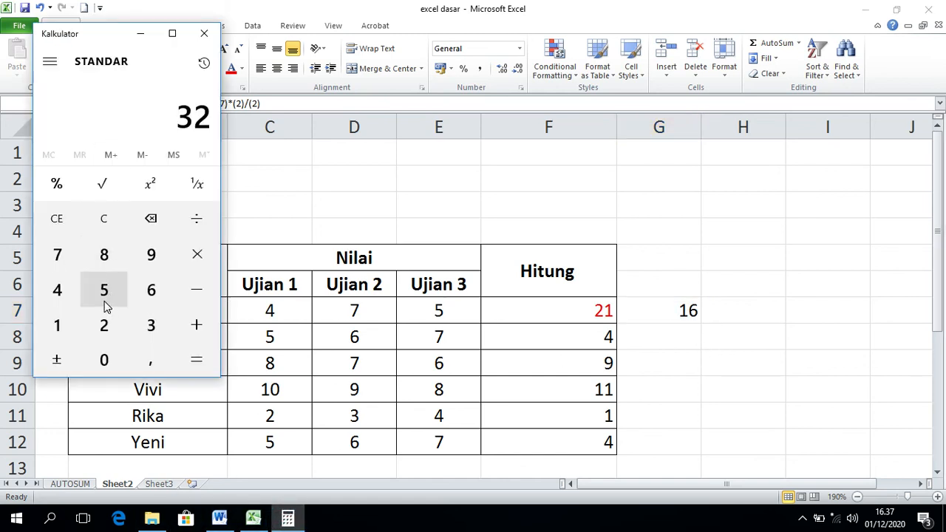
click(53, 295)
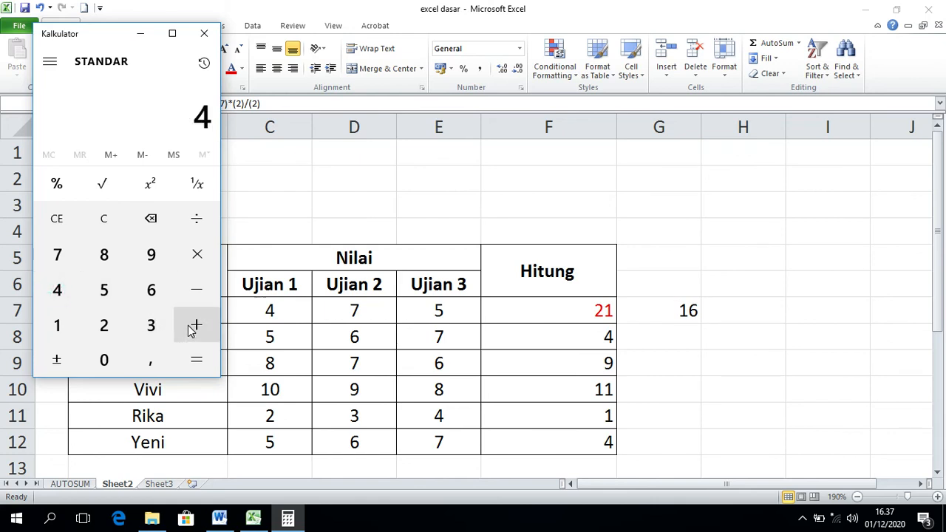
click(190, 323)
click(64, 257)
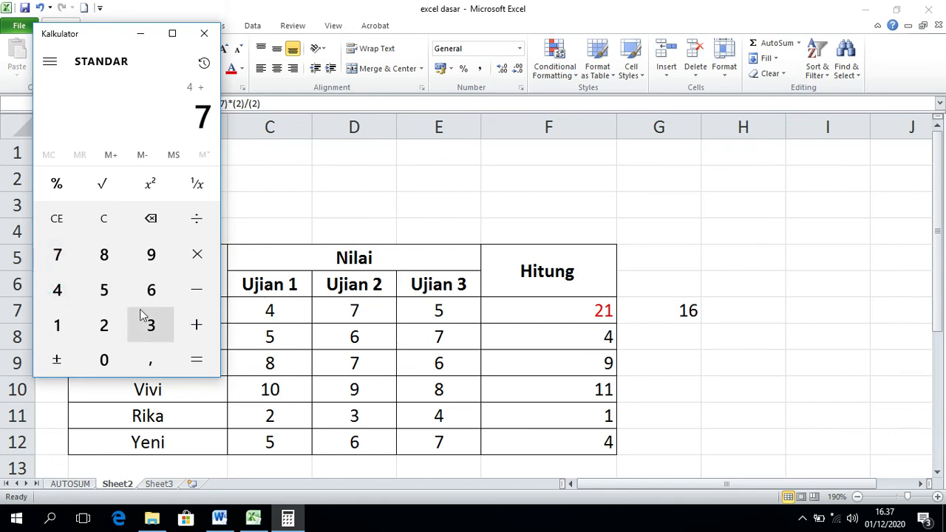
click(192, 324)
click(105, 290)
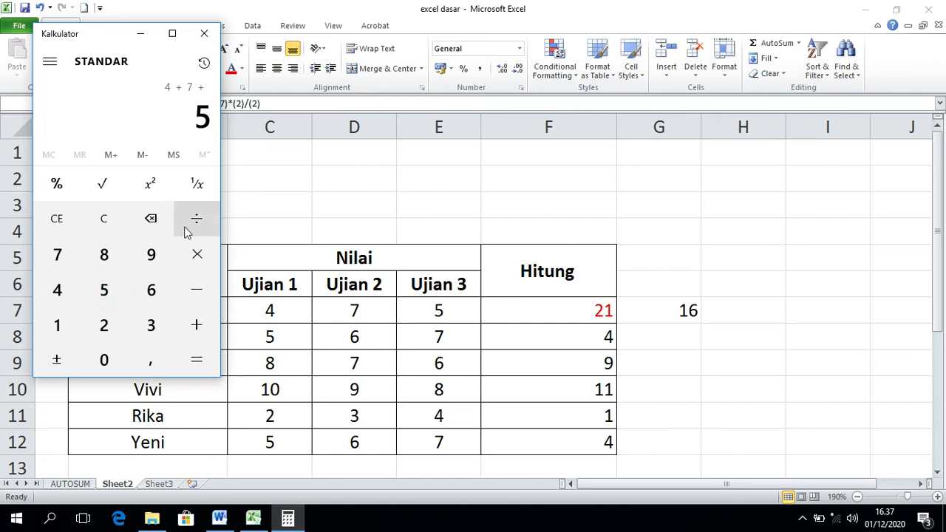
click(198, 257)
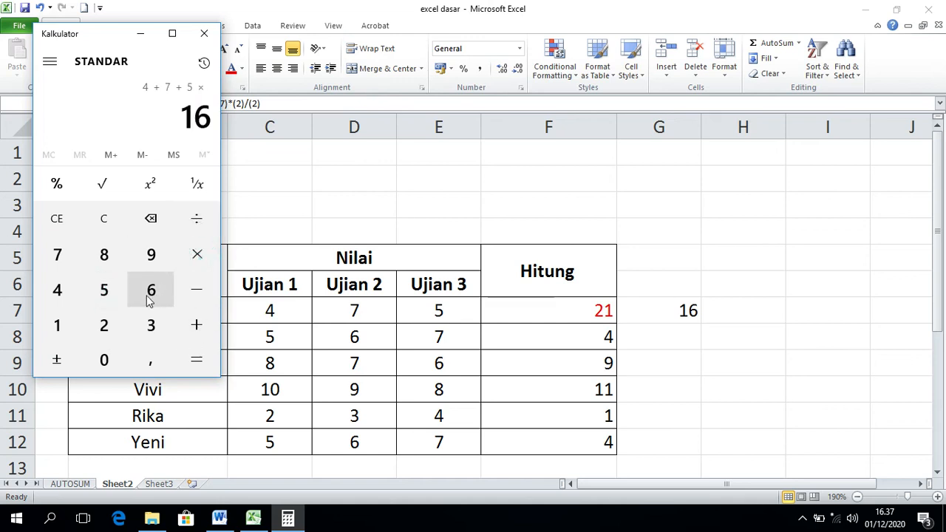
click(103, 324)
click(210, 353)
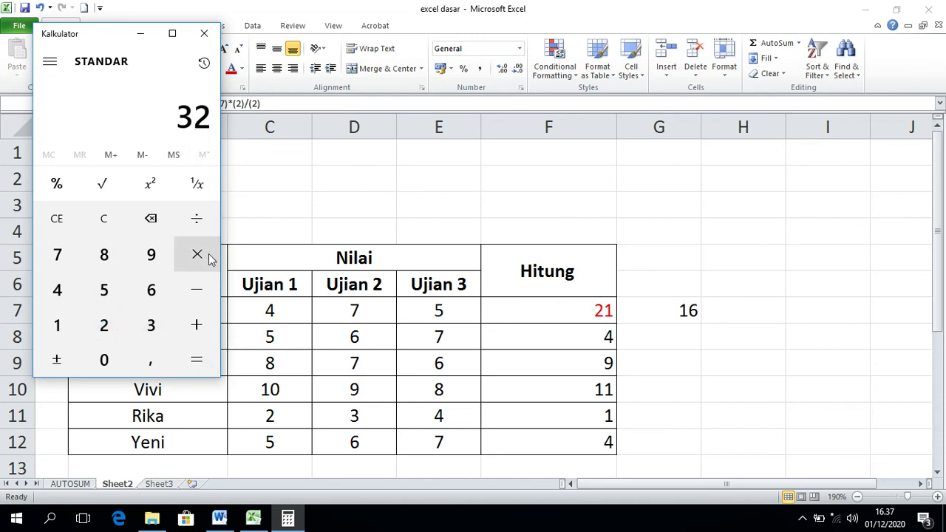
click(200, 222)
click(103, 325)
click(198, 357)
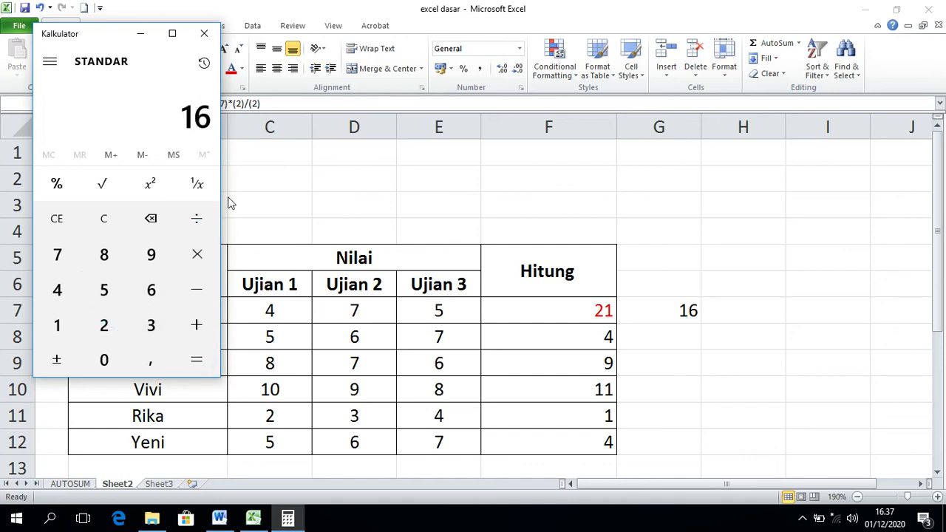
- Return to the Excel workbook and review the parenthesised formula in cell G7
click(667, 306)
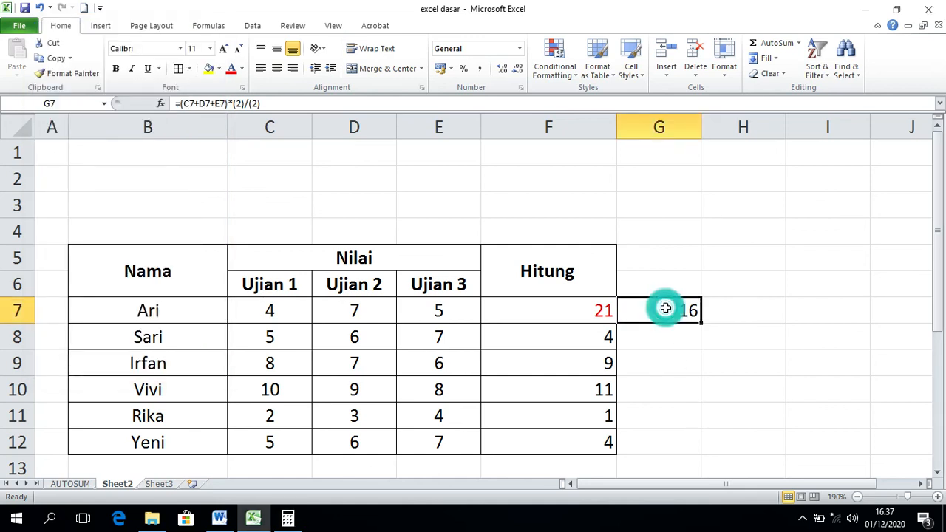
double_click(667, 309)
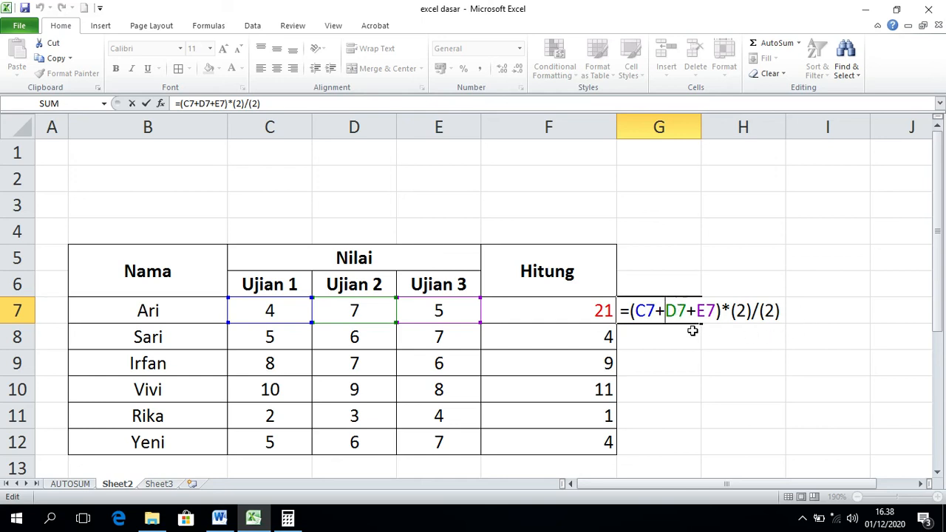
key(Return)
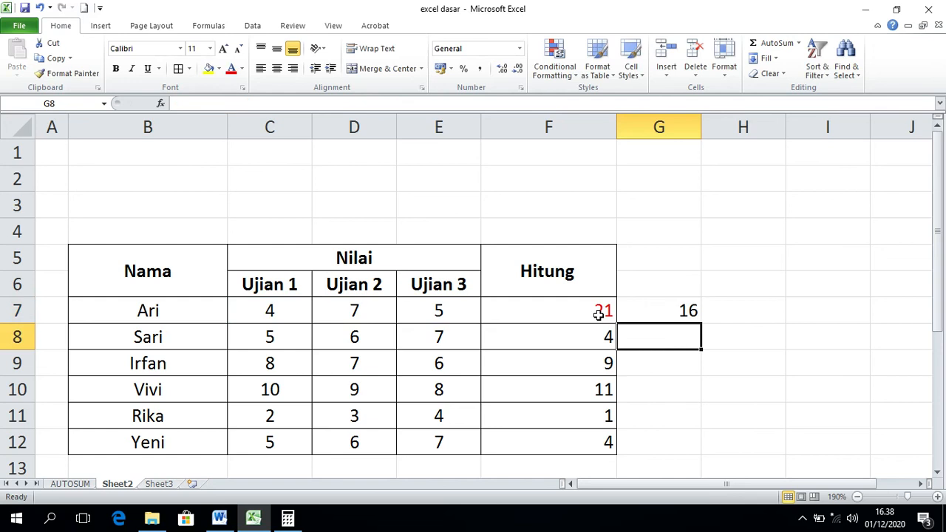
- Add a division by 2 to the formula in cell F7 so it reads =C7+D7+E7*2/2
double_click(600, 312)
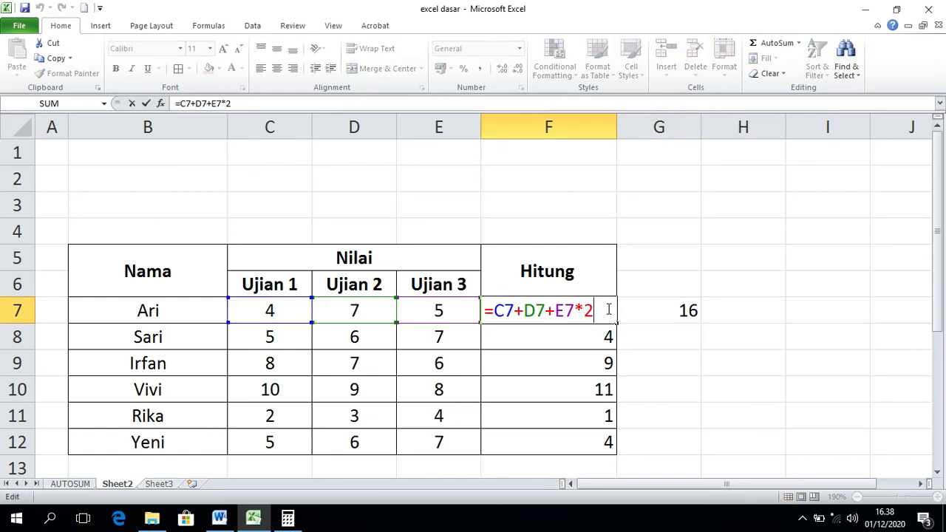
text(/2)
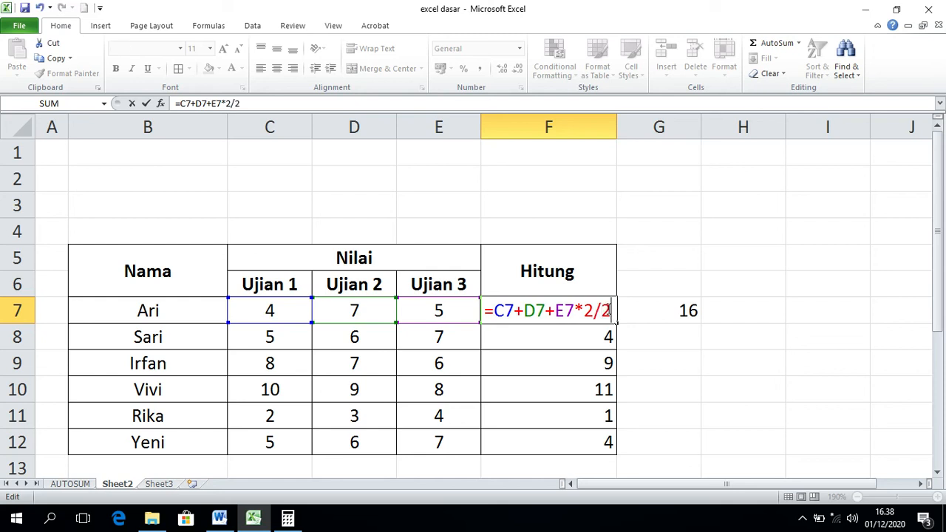
key(Return)
click(606, 312)
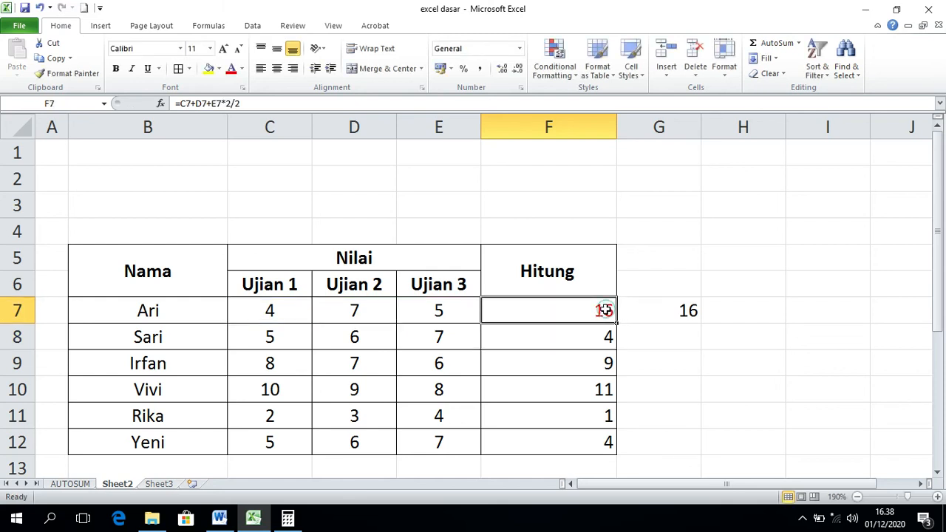
double_click(605, 310)
click(606, 311)
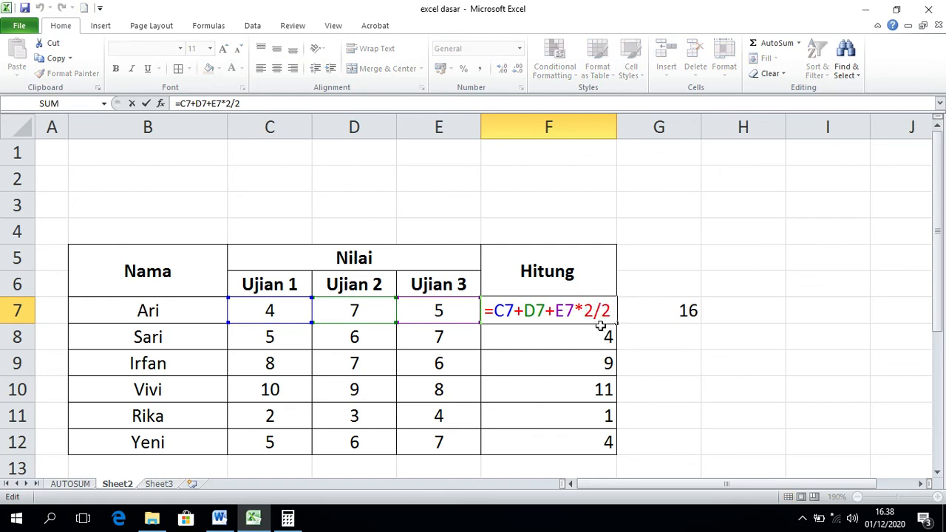
click(600, 334)
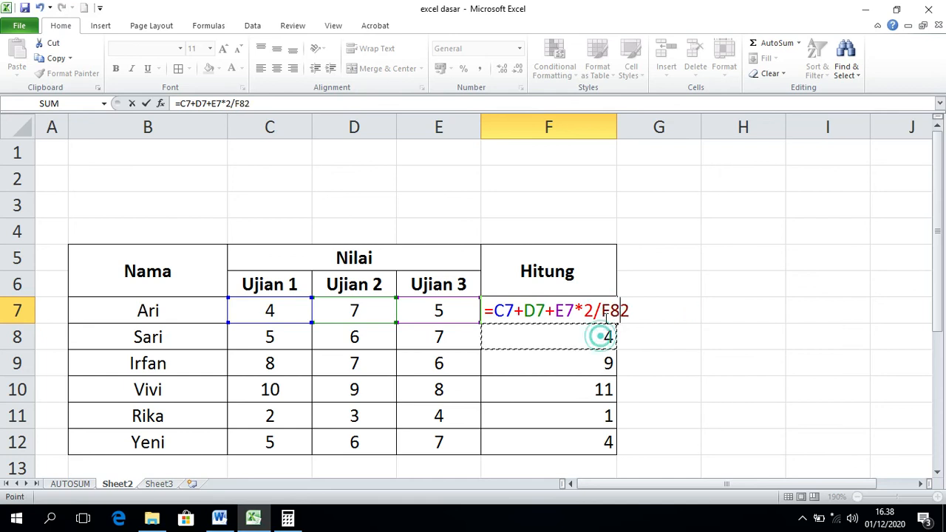
key(BackSpace)
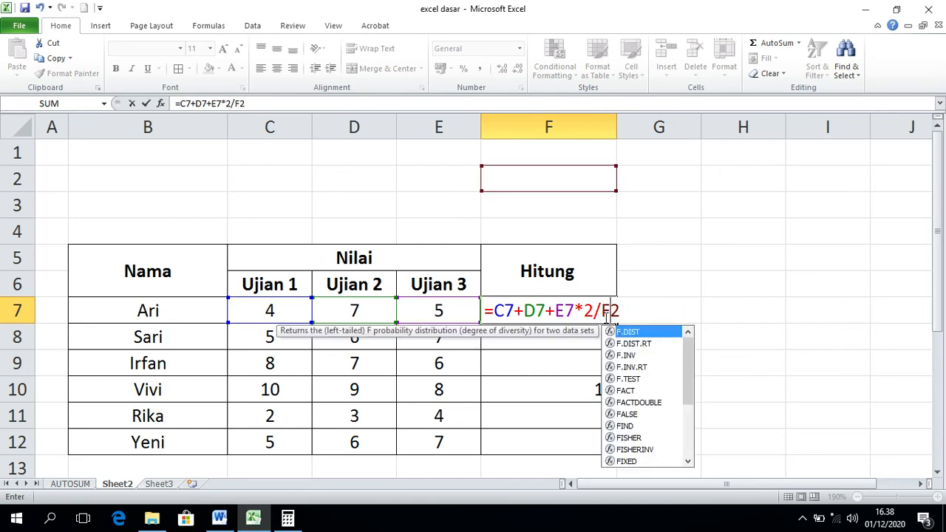
key(BackSpace)
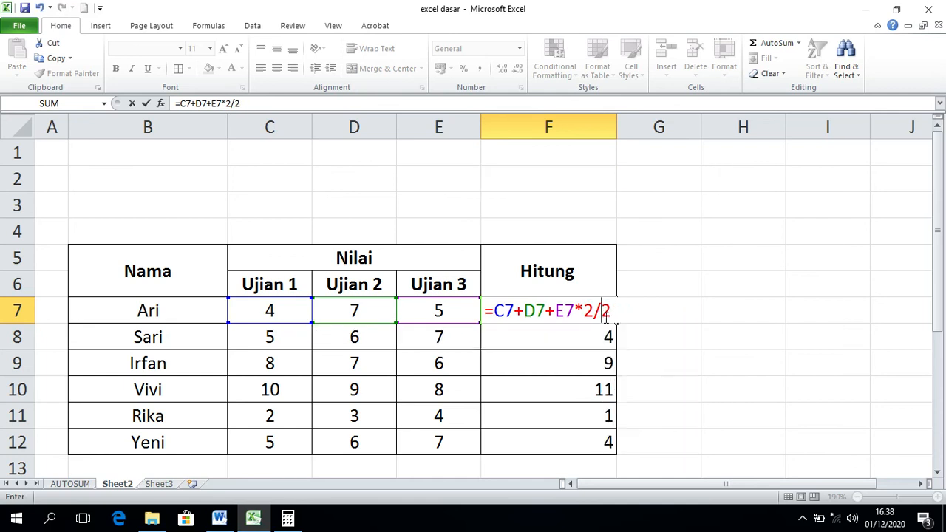
key(Return)
- Open the formula in cell F7 for editing
click(607, 311)
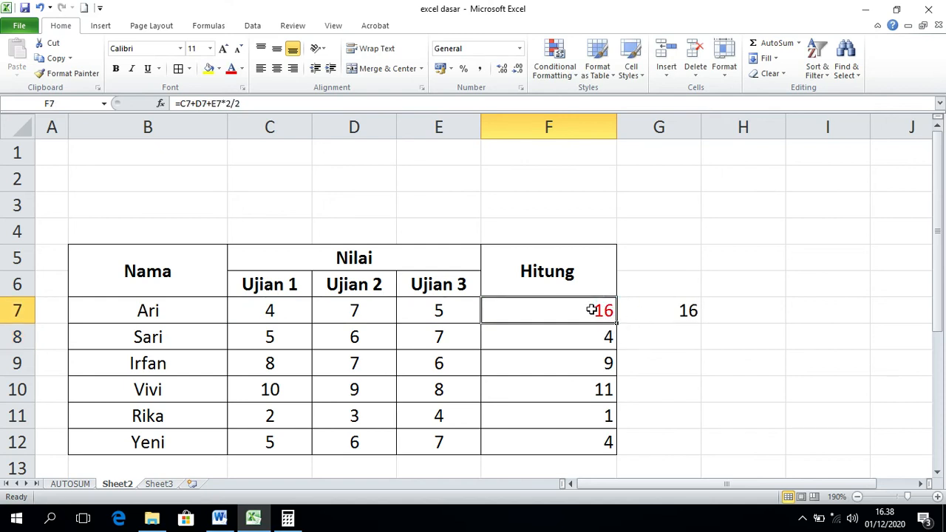
double_click(591, 311)
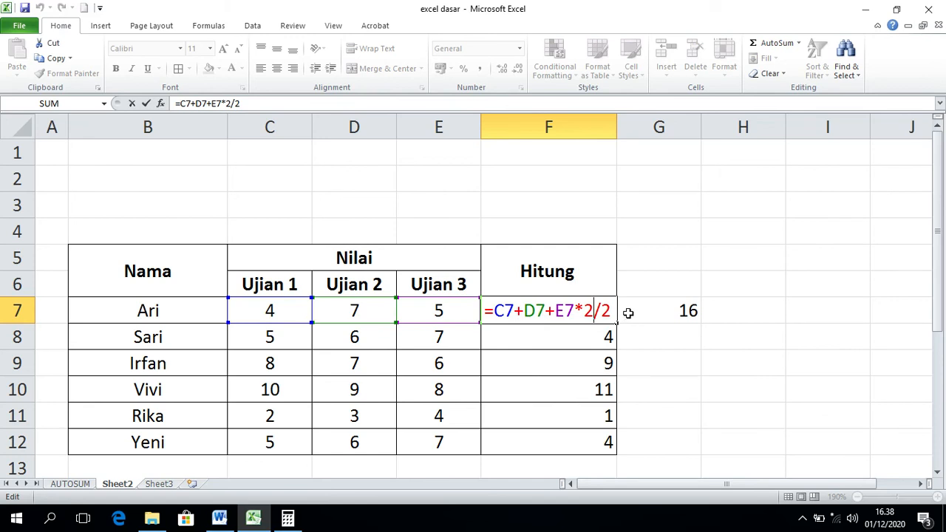